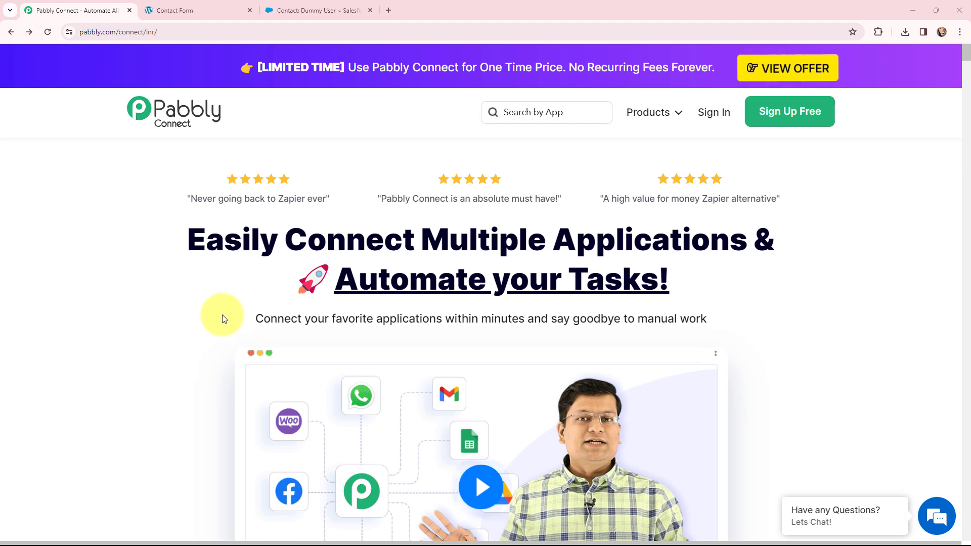
Review the contact form page and the sample Salesforce contact in their browser tabs.
{"action": "left_click", "coordinate": [200, 10]}
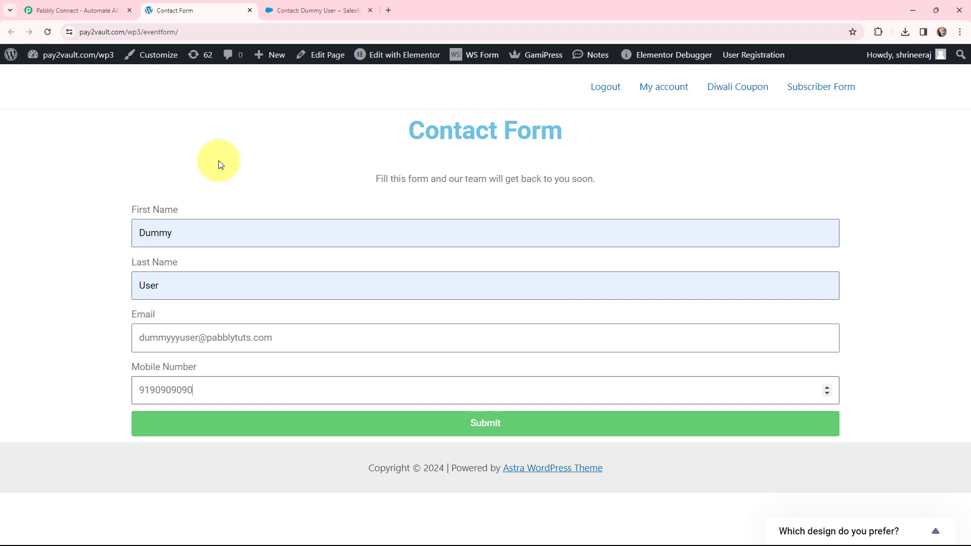
{"action": "left_click", "coordinate": [324, 10]}
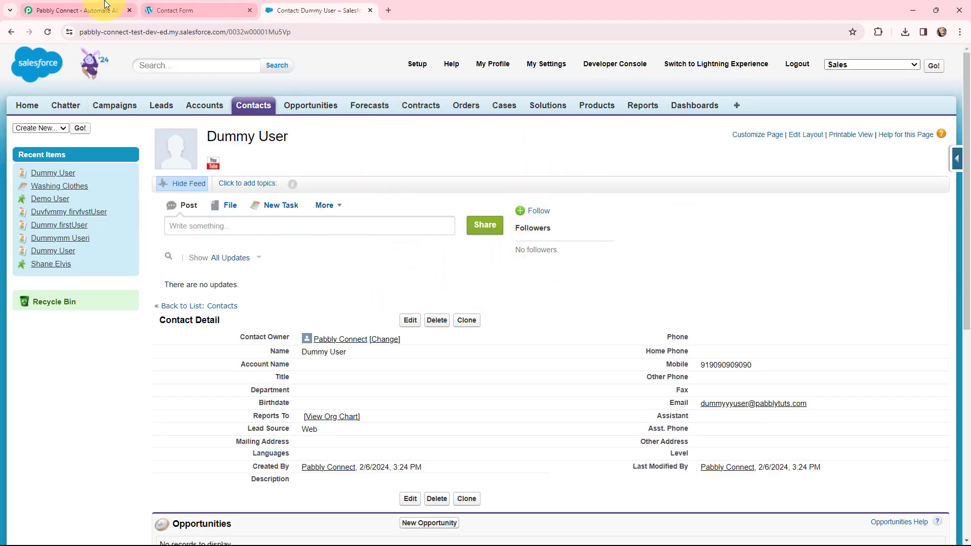
{"action": "left_click", "coordinate": [91, 10]}
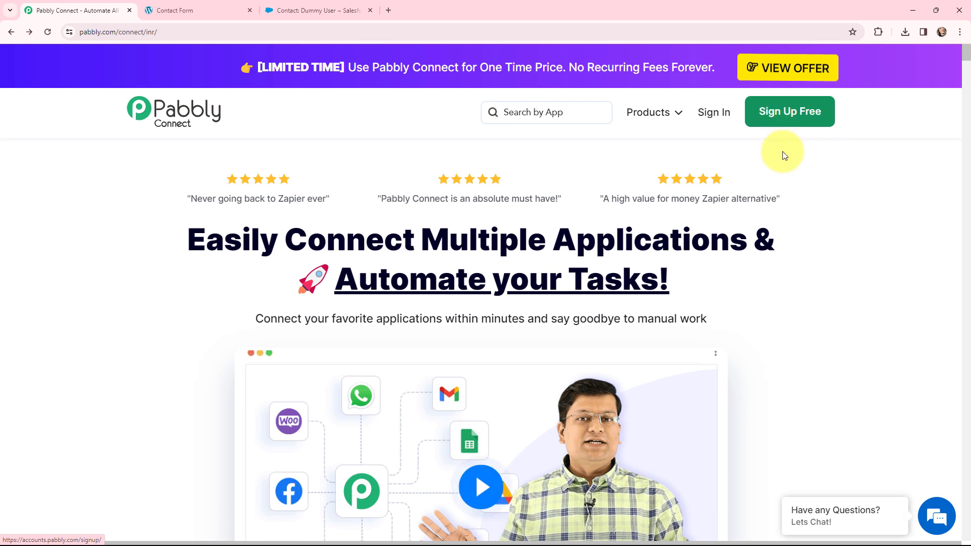
Sign in to Pabbly and open Pabbly Connect from the list of apps.
{"action": "left_click", "coordinate": [713, 116]}
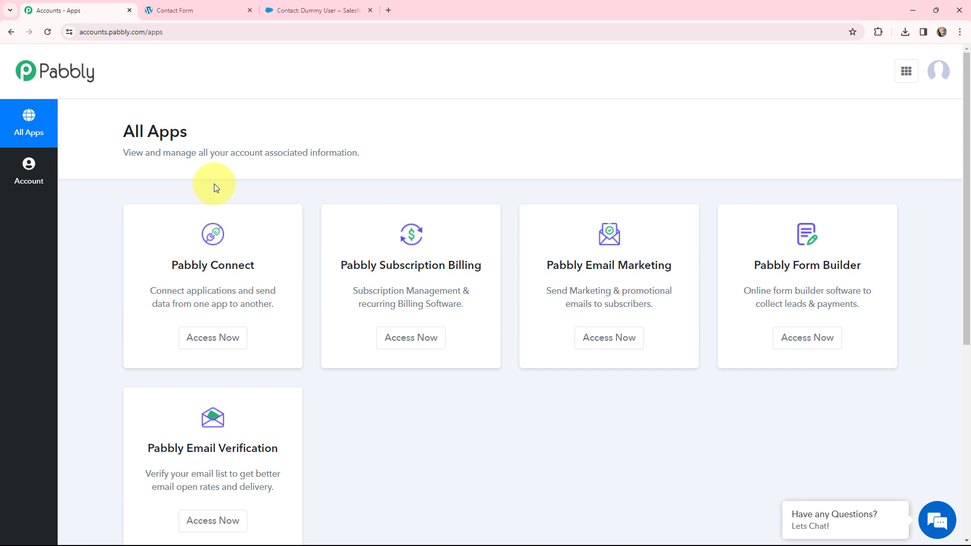
{"action": "left_click", "coordinate": [208, 340]}
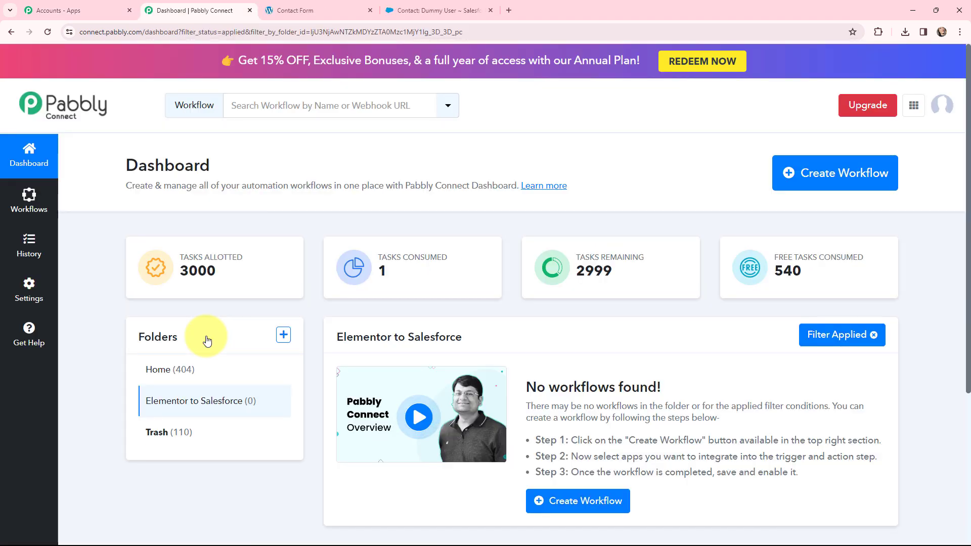
Create a workflow named 'Create Salesforce Contacts from Elementor Form Responses' in the Elementor to Salesforce folder.
{"action": "left_click", "coordinate": [824, 176]}
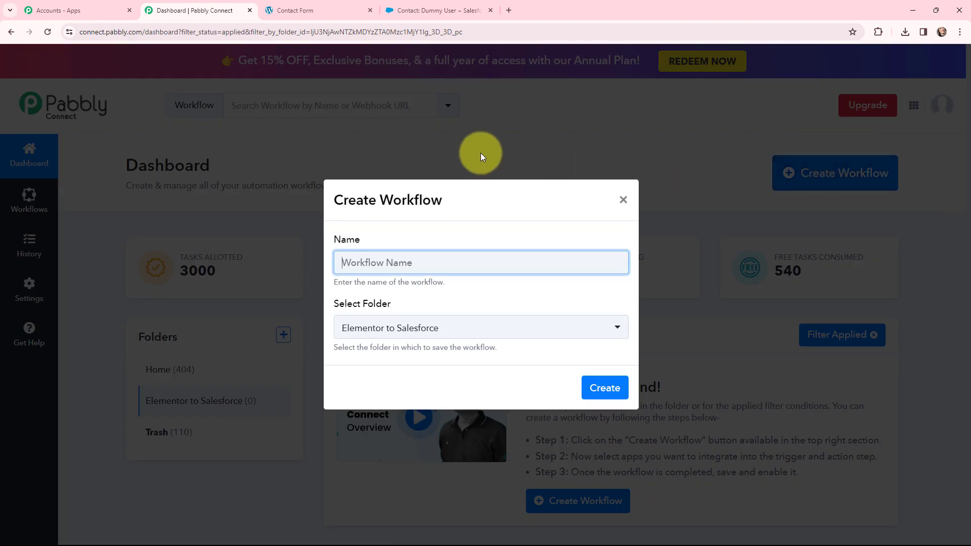
{"action": "type", "text": "Create Salesforce Contacts from Elementor Form Responses"}
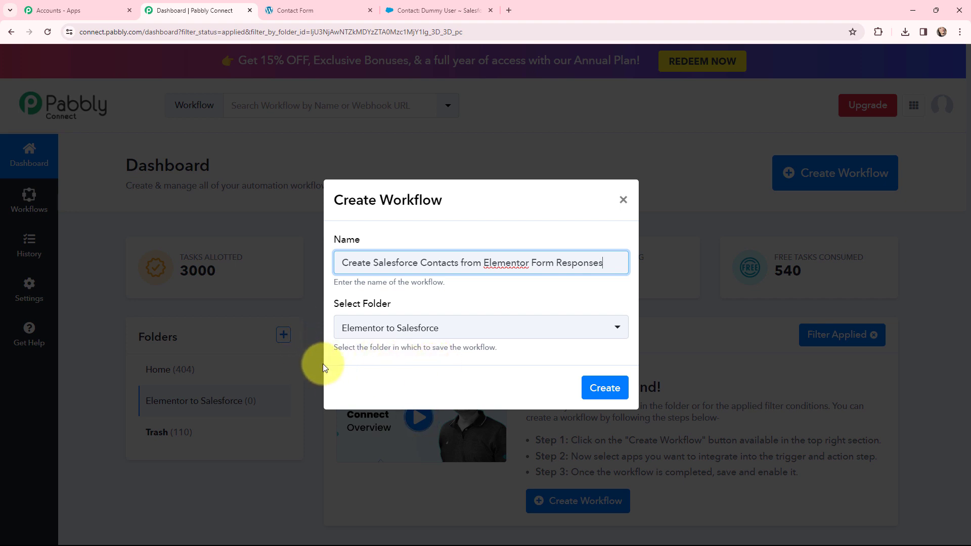
{"action": "left_click", "coordinate": [602, 388]}
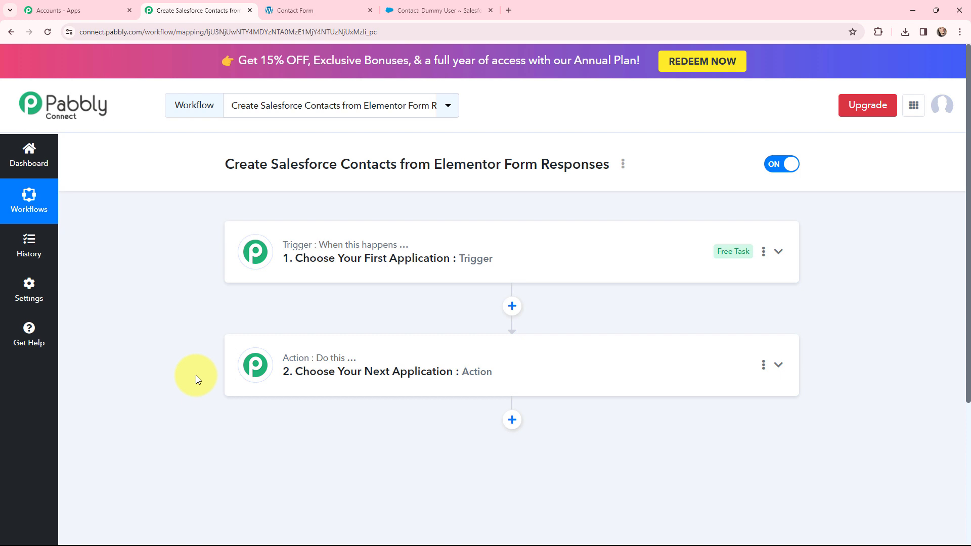
Glance at the Salesforce contact and contact form tabs before returning to the workflow.
{"action": "left_click", "coordinate": [424, 10]}
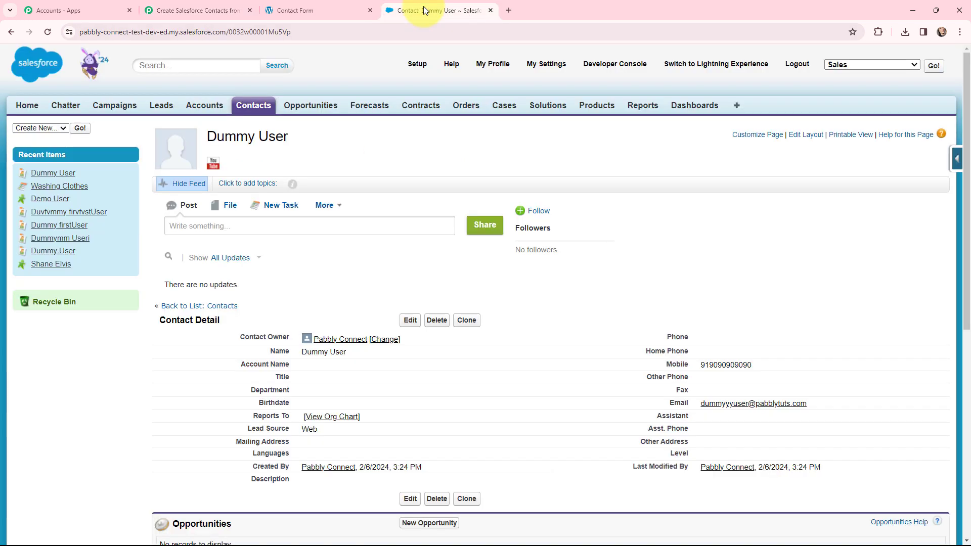
{"action": "left_click", "coordinate": [284, 10]}
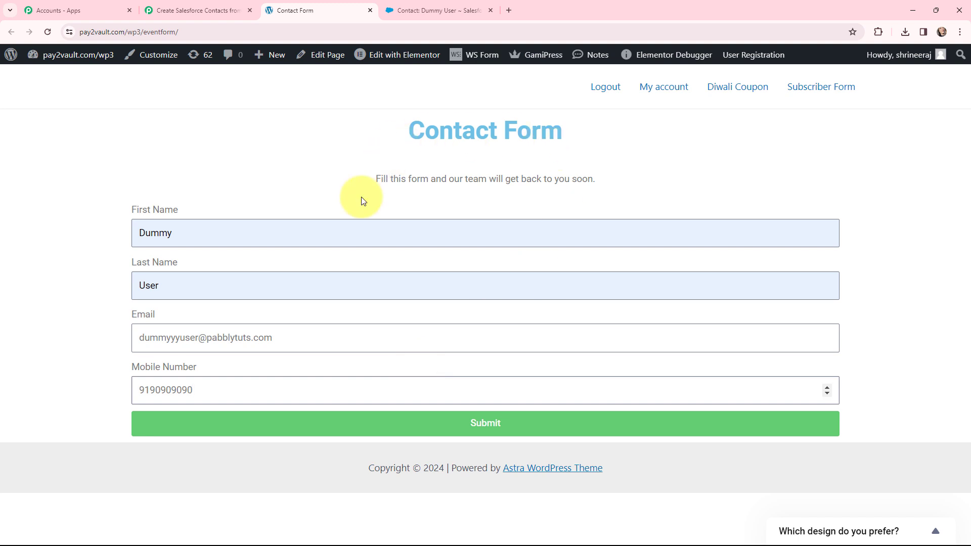
{"action": "left_click", "coordinate": [207, 4]}
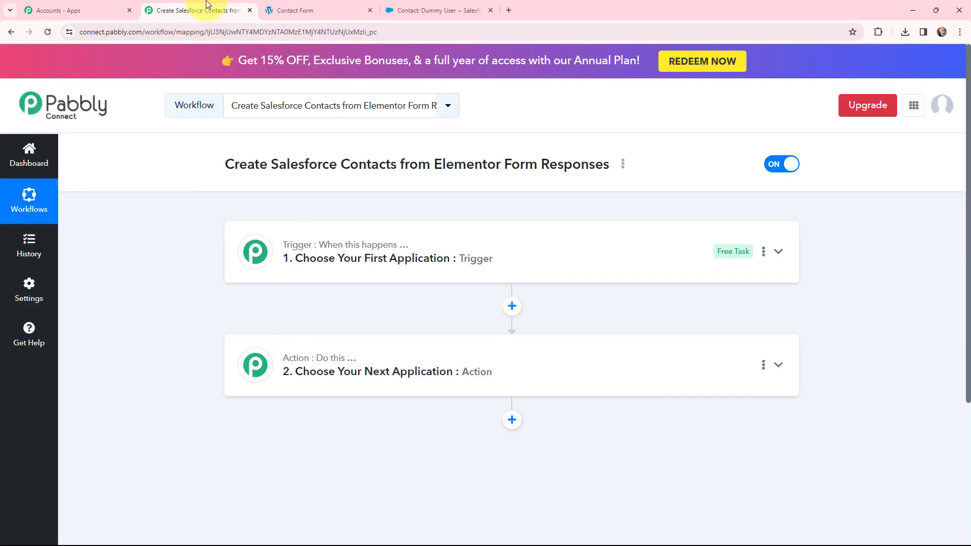
Set the workflow trigger to the Elementor app with the New Form Submission trigger event.
{"action": "left_click", "coordinate": [267, 246]}
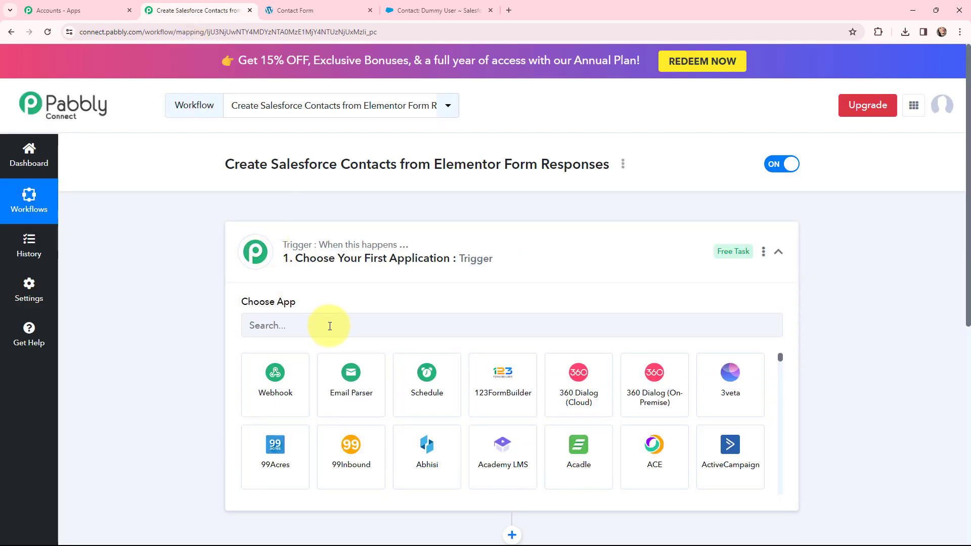
{"action": "left_click", "coordinate": [330, 326]}
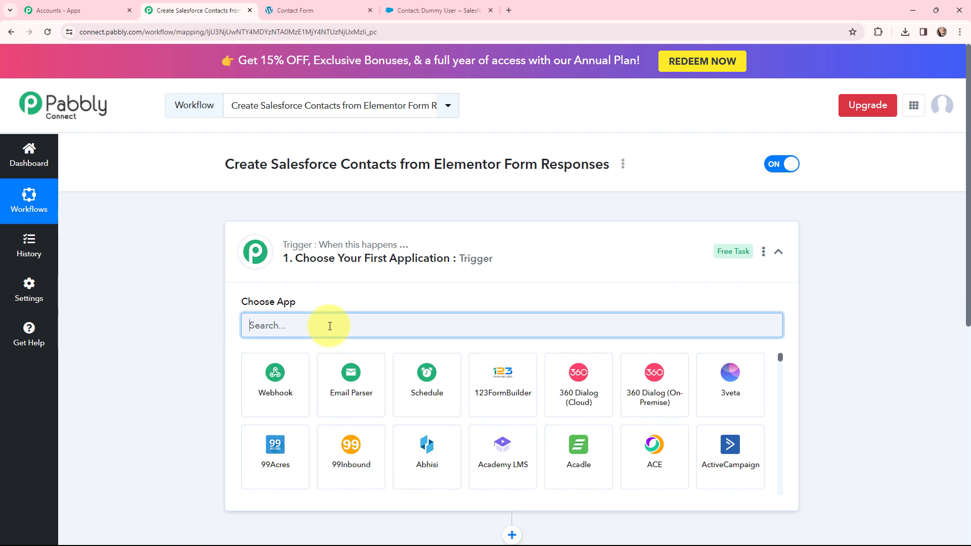
{"action": "type", "text": "el"}
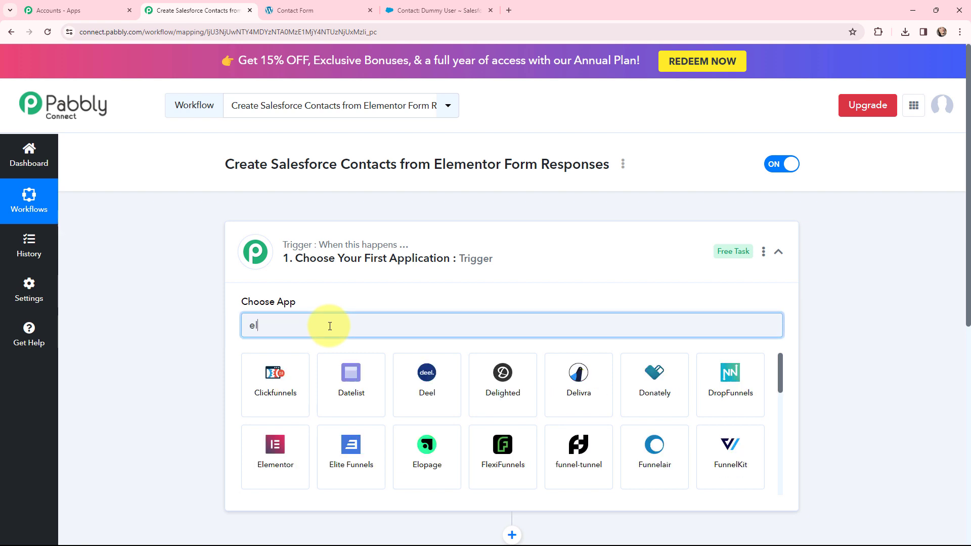
{"action": "type", "text": "ement"}
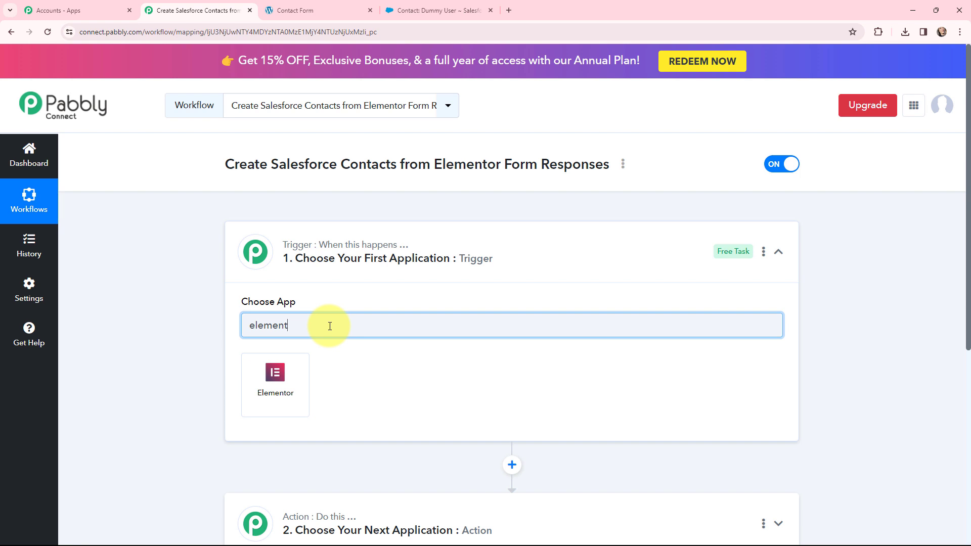
{"action": "left_click", "coordinate": [273, 371]}
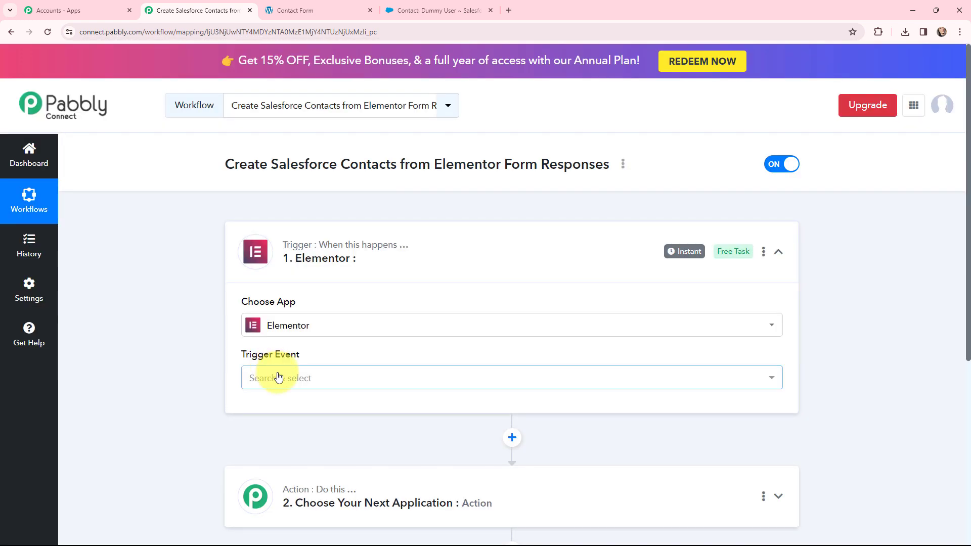
{"action": "left_click", "coordinate": [276, 376]}
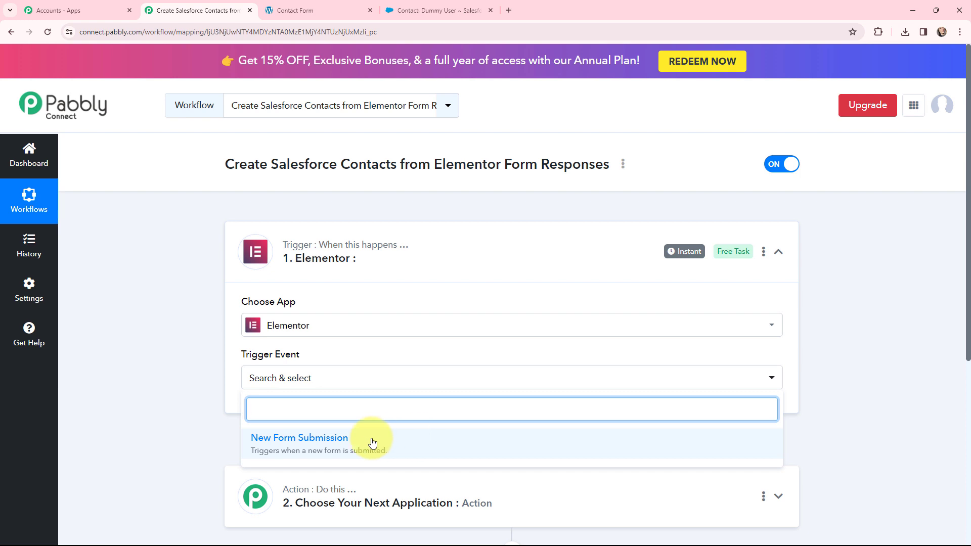
{"action": "left_click", "coordinate": [424, 446]}
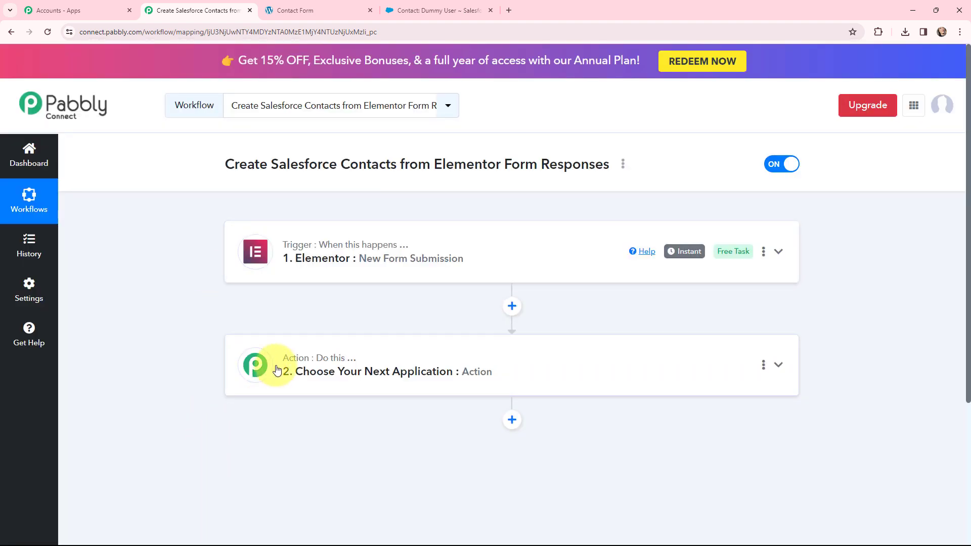
Set the action step to the Salesforce app with the Create Contact action event.
{"action": "left_click", "coordinate": [276, 368]}
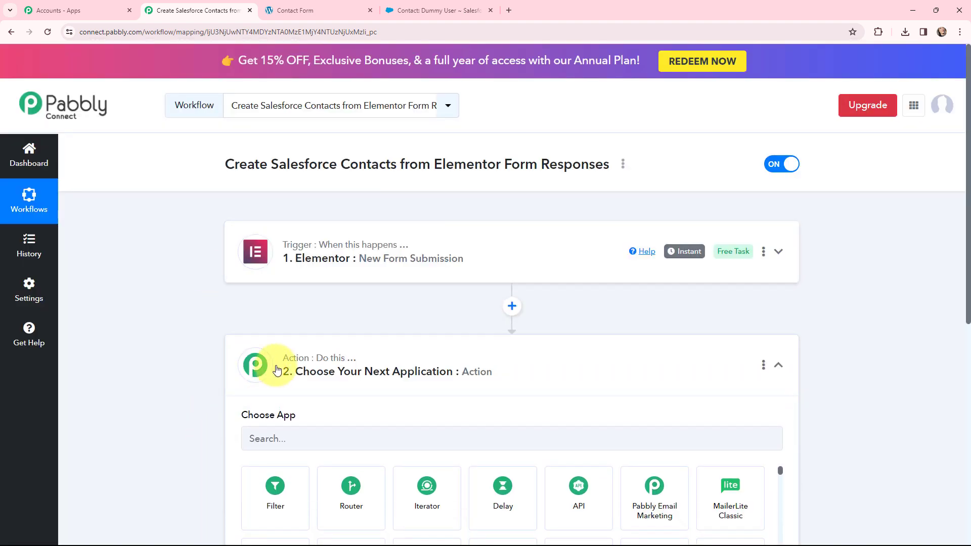
{"action": "left_click", "coordinate": [353, 259]}
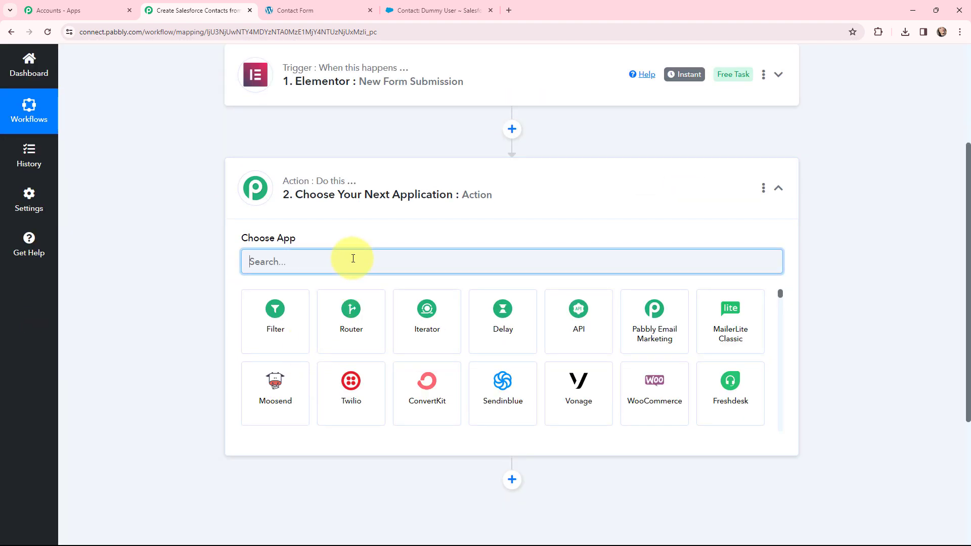
{"action": "type", "text": "sale"}
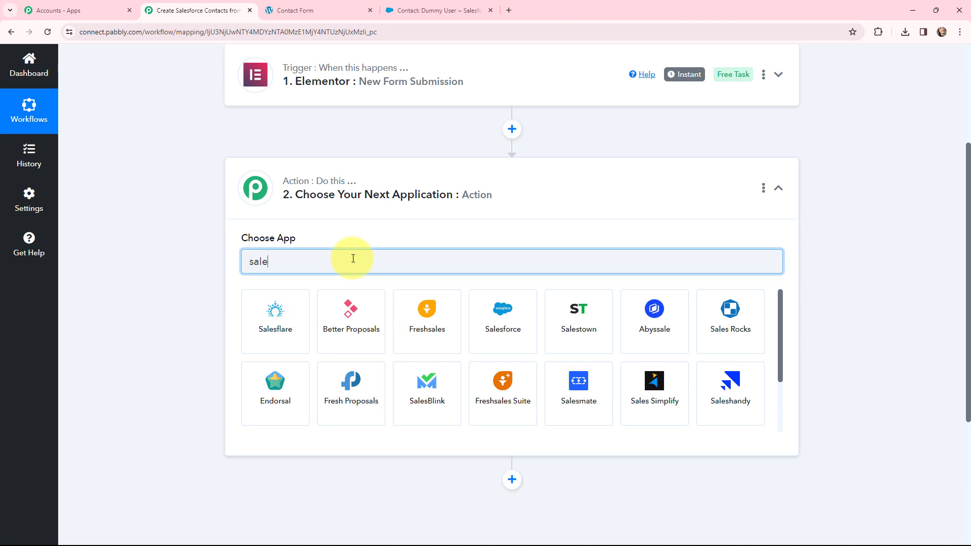
{"action": "type", "text": "sforc"}
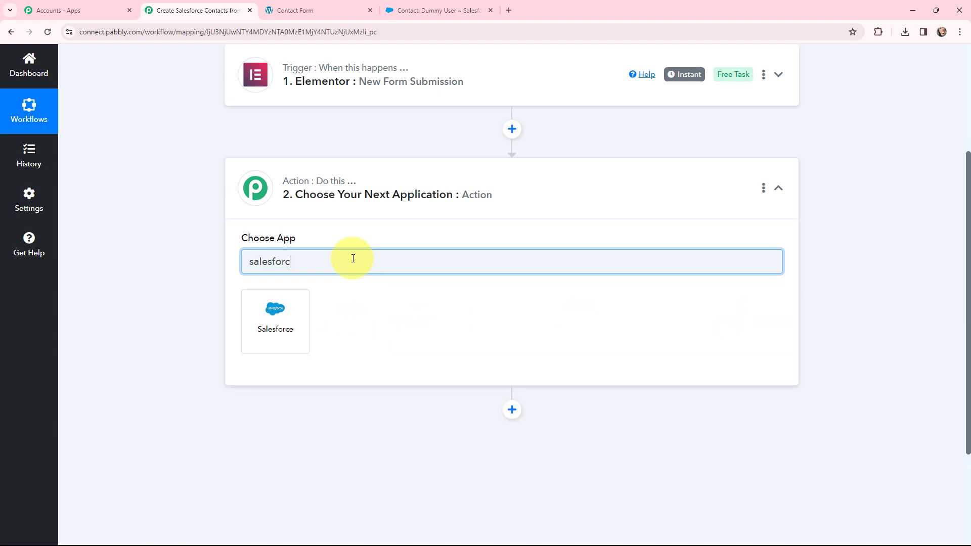
{"action": "left_click", "coordinate": [267, 324]}
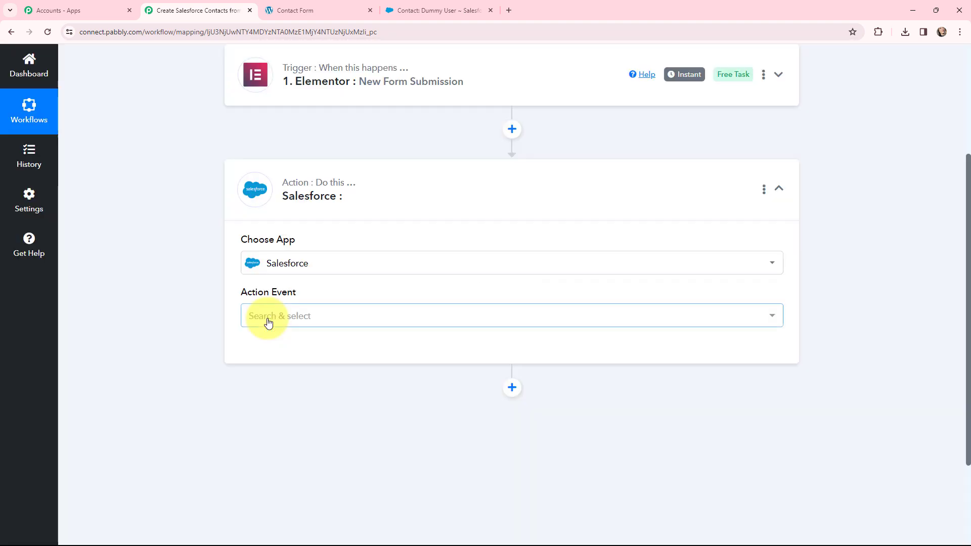
{"action": "left_click", "coordinate": [268, 322]}
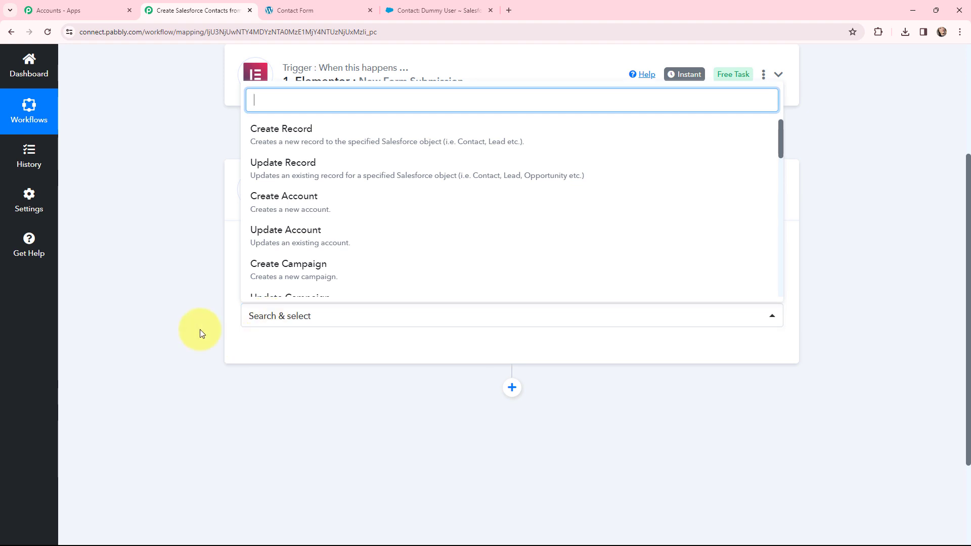
{"action": "scroll", "coordinate": [324, 260], "scroll_direction": "down", "scroll_amount": 2}
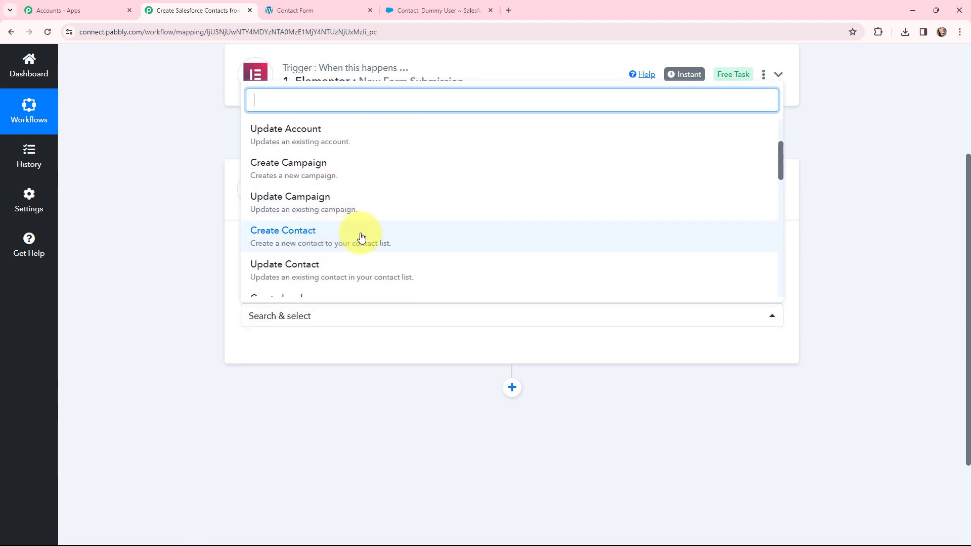
{"action": "left_click", "coordinate": [361, 237]}
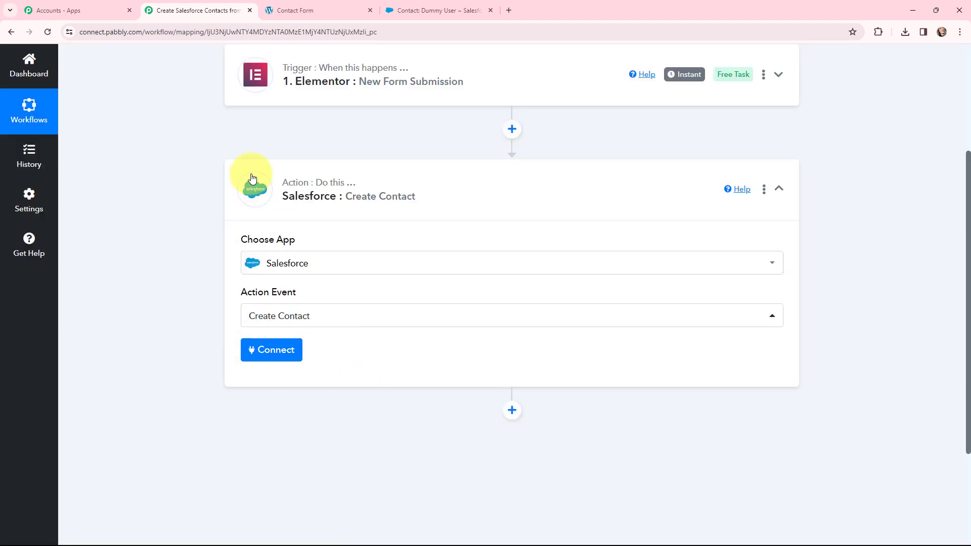
Collapse the action step and reopen the trigger to read its webhook URL setup instructions.
{"action": "left_click", "coordinate": [253, 178]}
{"action": "scroll", "coordinate": [187, 274], "scroll_direction": "up", "scroll_amount": 4}
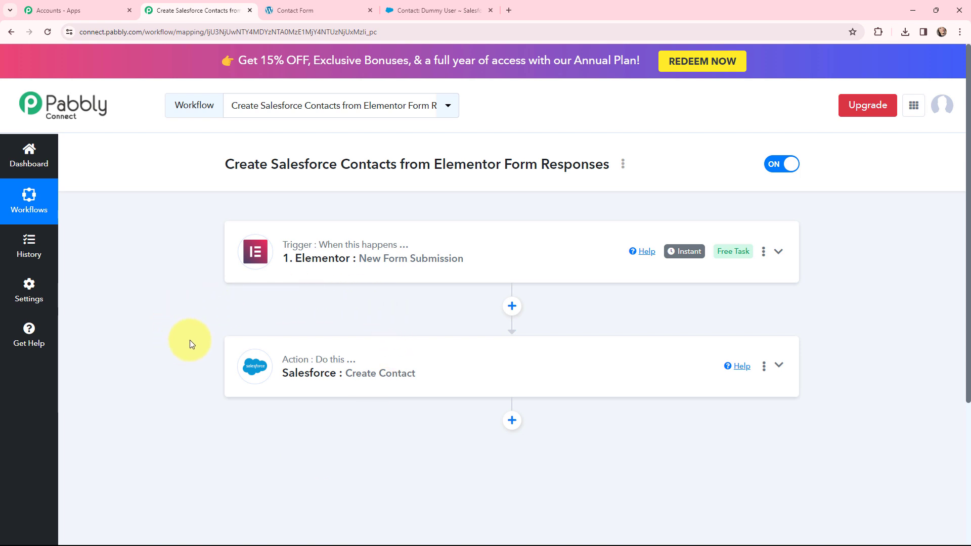
{"action": "left_click", "coordinate": [245, 246]}
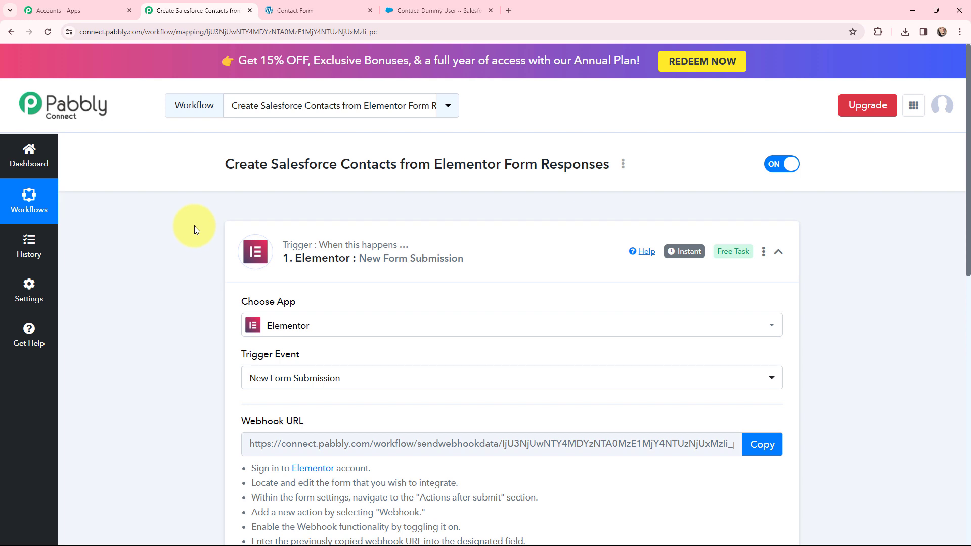
{"action": "scroll", "coordinate": [195, 226], "scroll_direction": "down", "scroll_amount": 2}
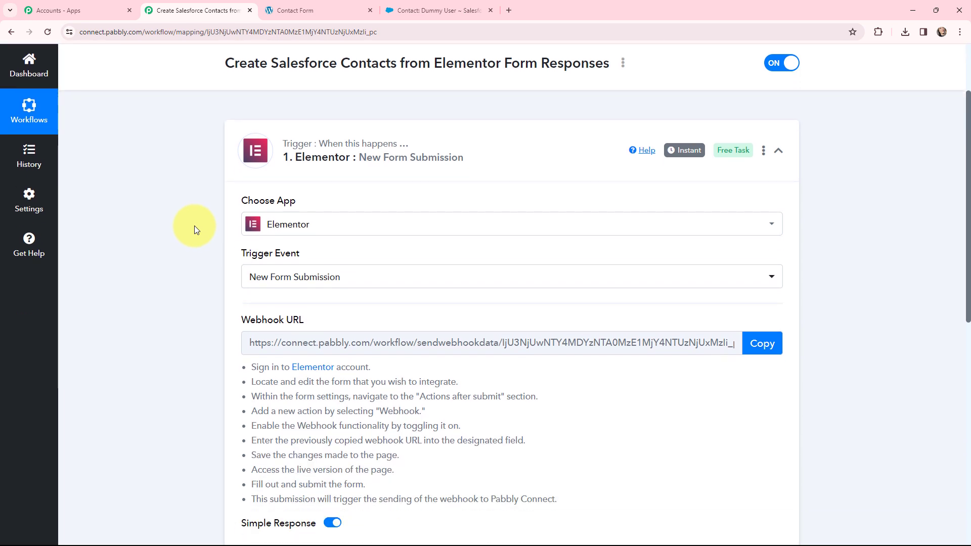
{"action": "scroll", "coordinate": [195, 226], "scroll_direction": "down", "scroll_amount": 2}
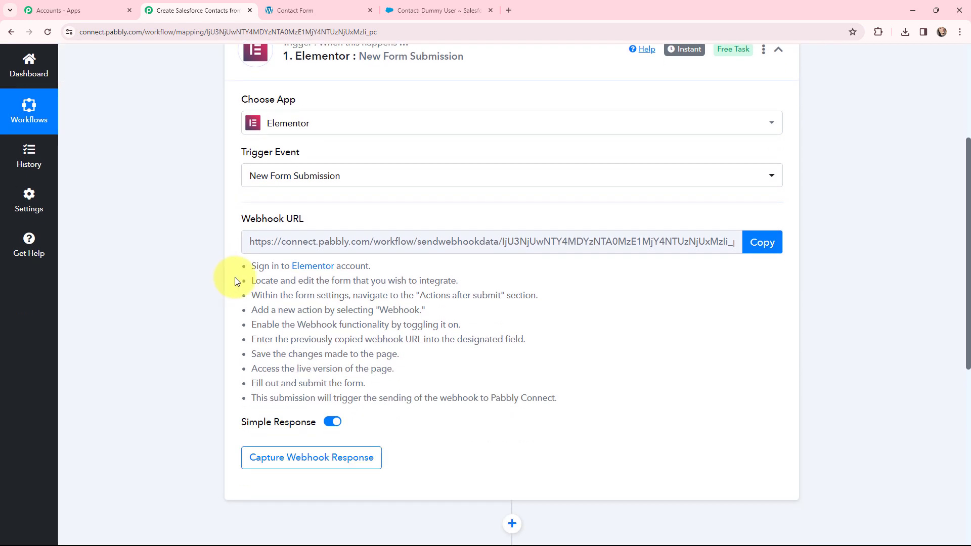
{"action": "left_click_drag", "start_coordinate": [233, 266], "coordinate": [568, 403]}
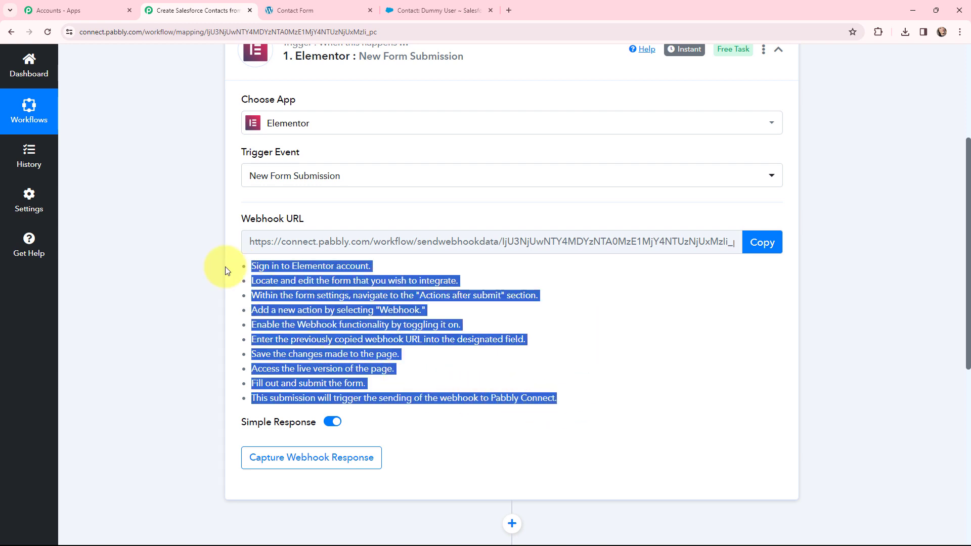
{"action": "left_click", "coordinate": [303, 201]}
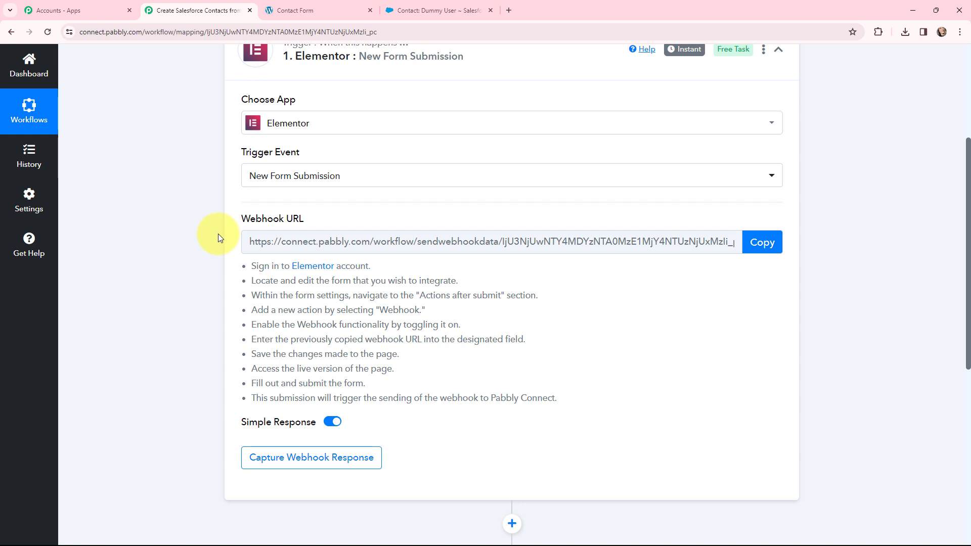
Open the contact form page in Elementor and start editing the form widget's settings.
{"action": "left_click", "coordinate": [275, 10]}
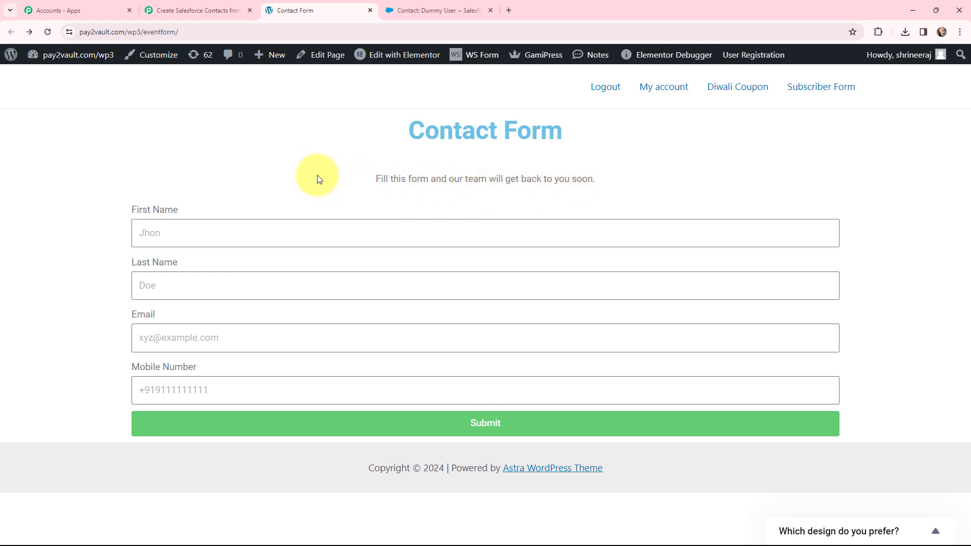
{"action": "left_click", "coordinate": [402, 56]}
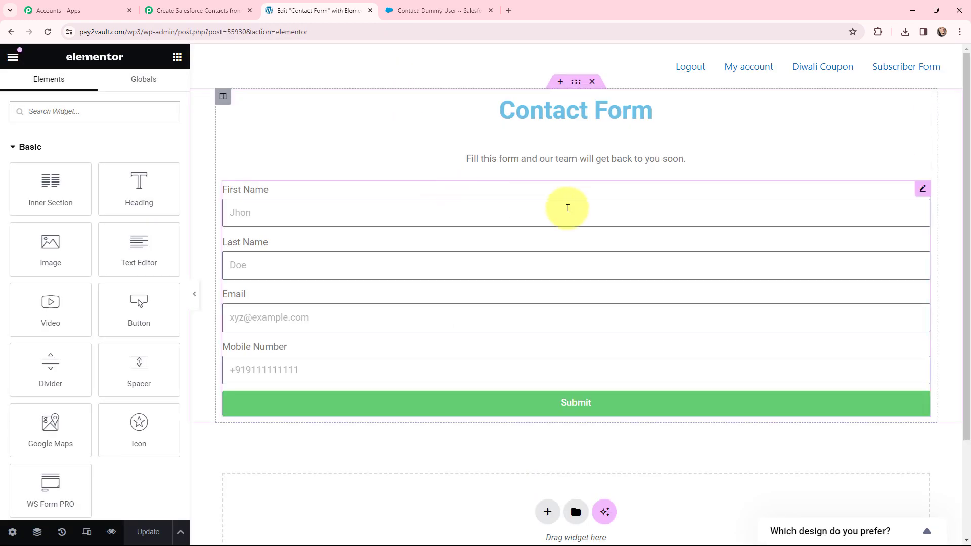
{"action": "left_click", "coordinate": [922, 191]}
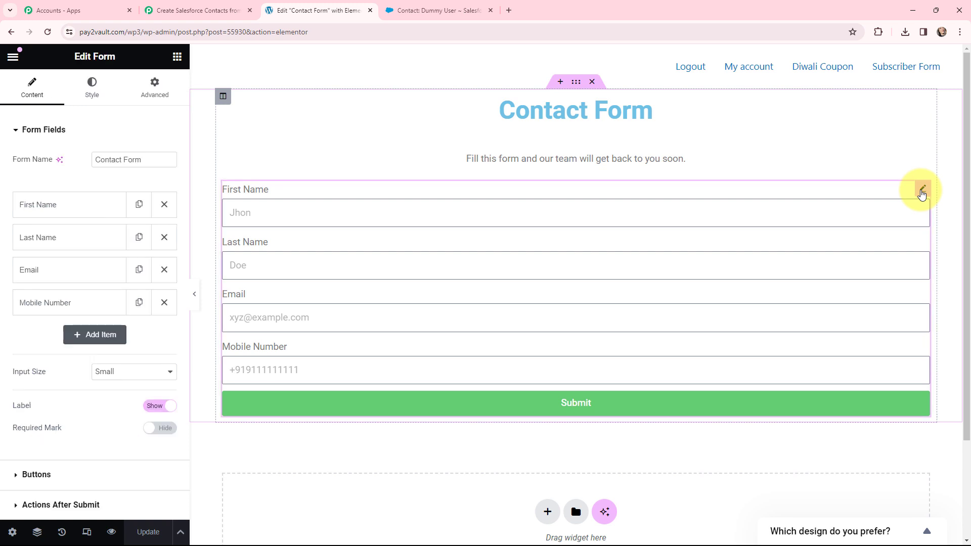
Open the form's Webhook action settings under Actions After Submit.
{"action": "scroll", "coordinate": [130, 137], "scroll_direction": "down", "scroll_amount": 2}
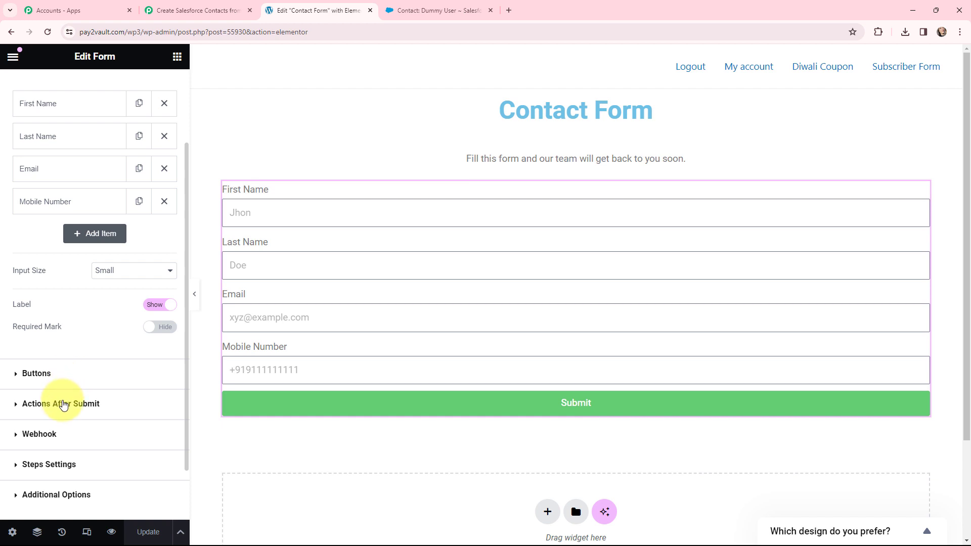
{"action": "left_click", "coordinate": [64, 405]}
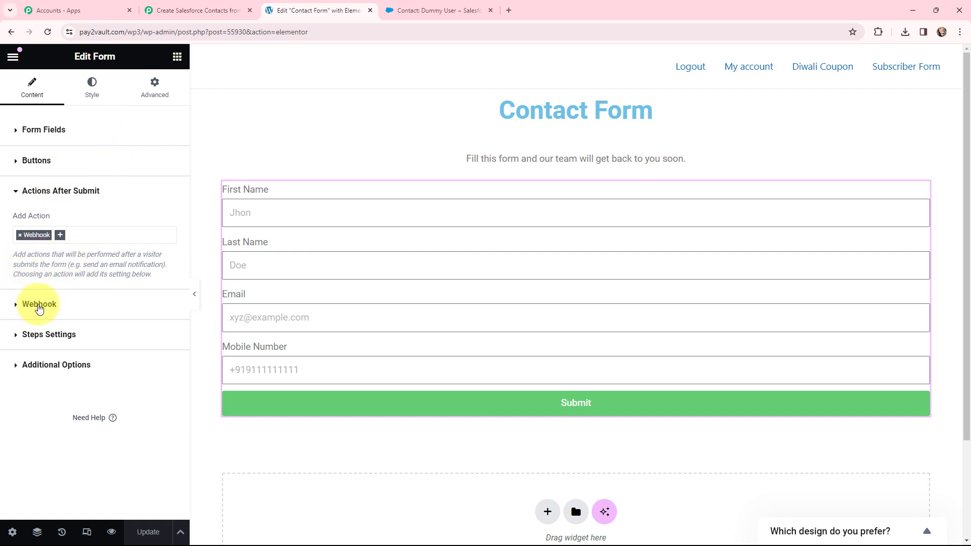
{"action": "left_click", "coordinate": [39, 307]}
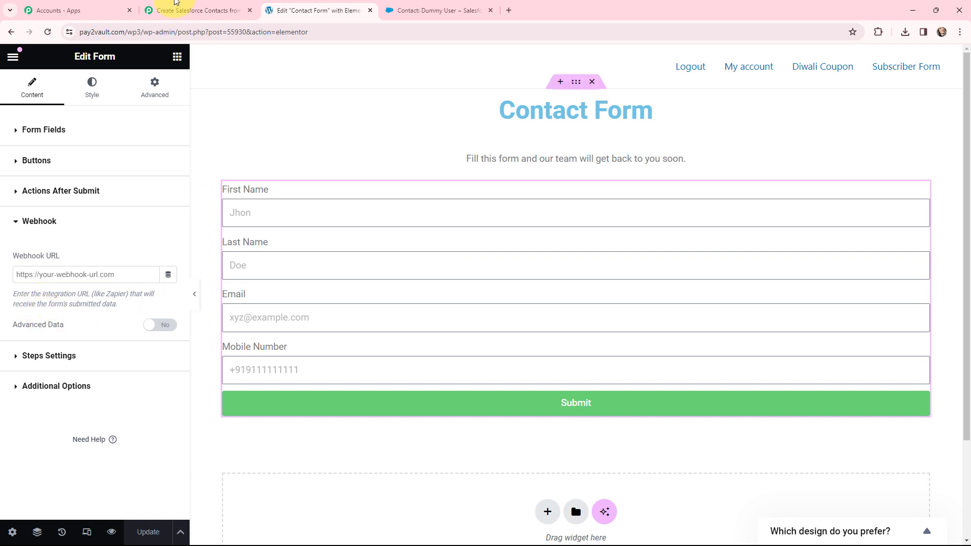
Copy the Pabbly webhook URL, paste it into the form's Webhook URL field, and update the page.
{"action": "left_click", "coordinate": [197, 10]}
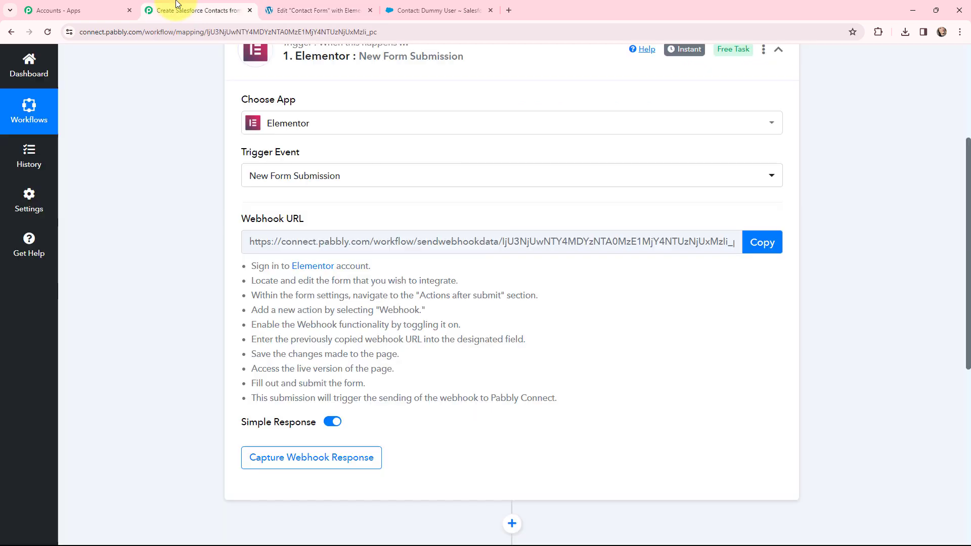
{"action": "left_click", "coordinate": [766, 246]}
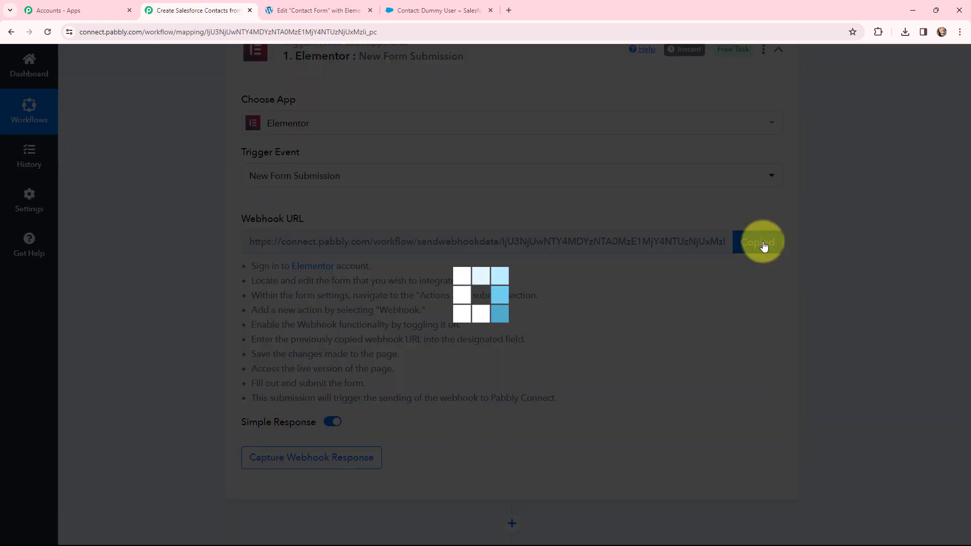
{"action": "left_click", "coordinate": [312, 14]}
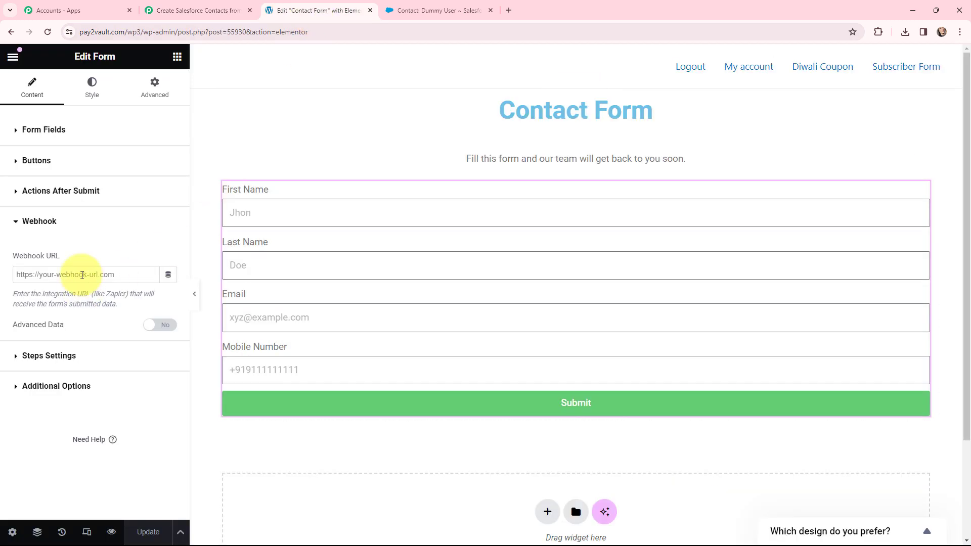
{"action": "left_click", "coordinate": [82, 275]}
{"action": "key", "text": "ctrl+v"}
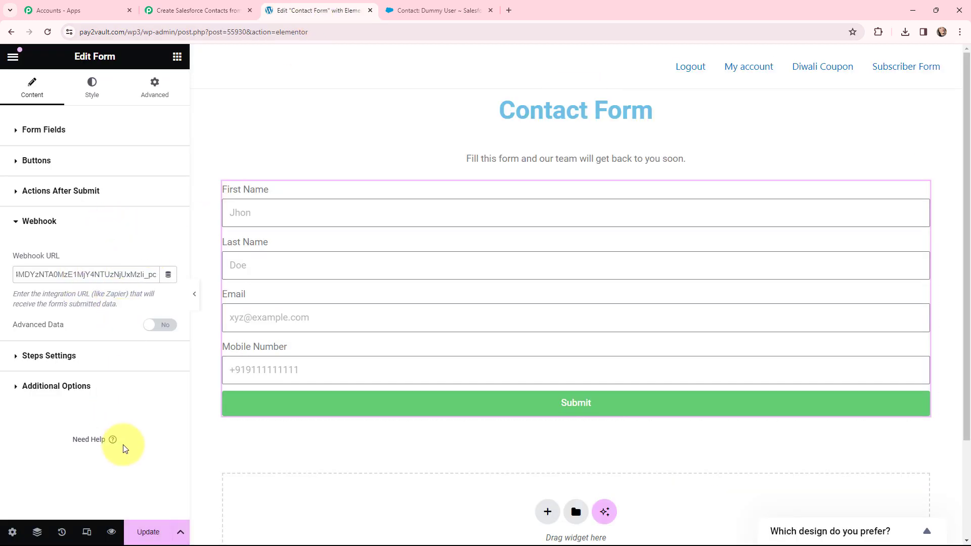
{"action": "left_click", "coordinate": [147, 531]}
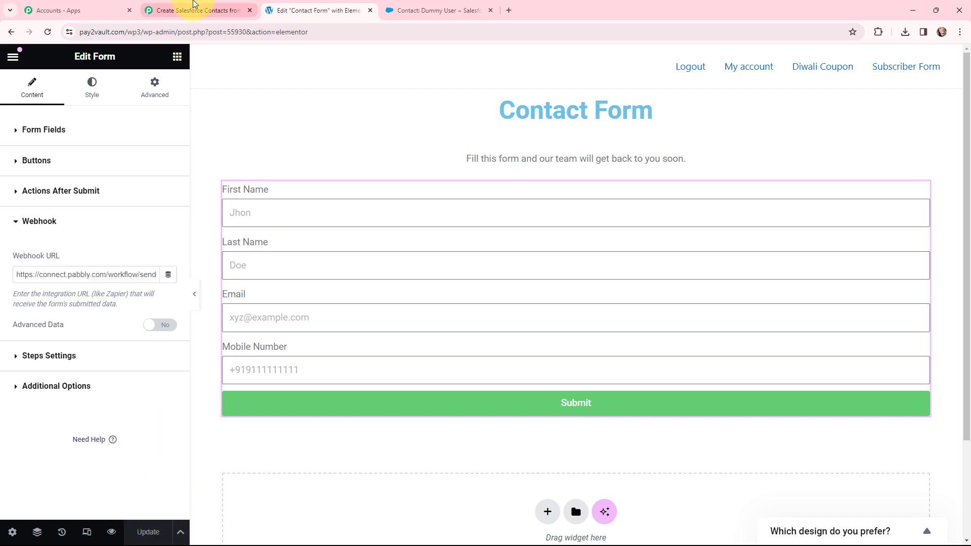
Start capturing the webhook response and, on the live form, enter first name Demo and last name User.
{"action": "left_click", "coordinate": [197, 10]}
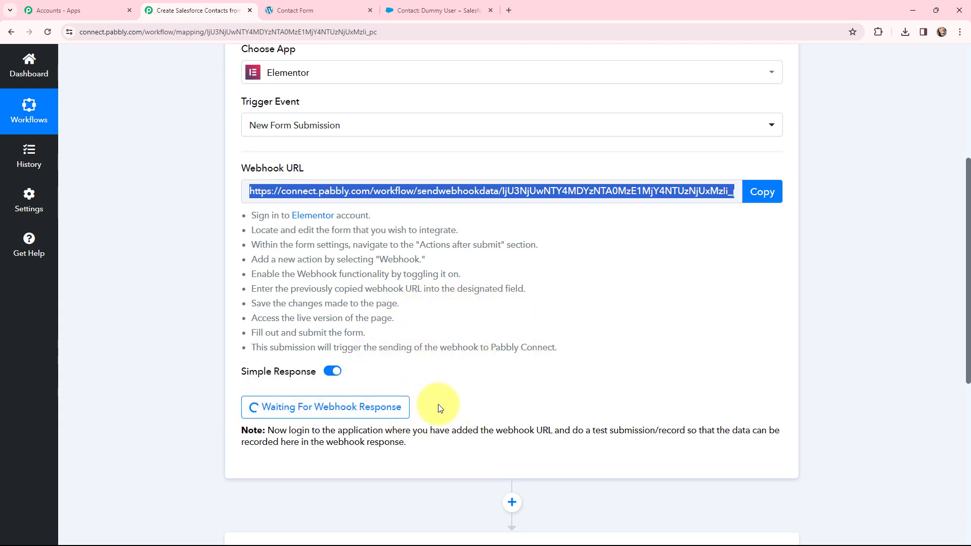
{"action": "left_click", "coordinate": [284, 9]}
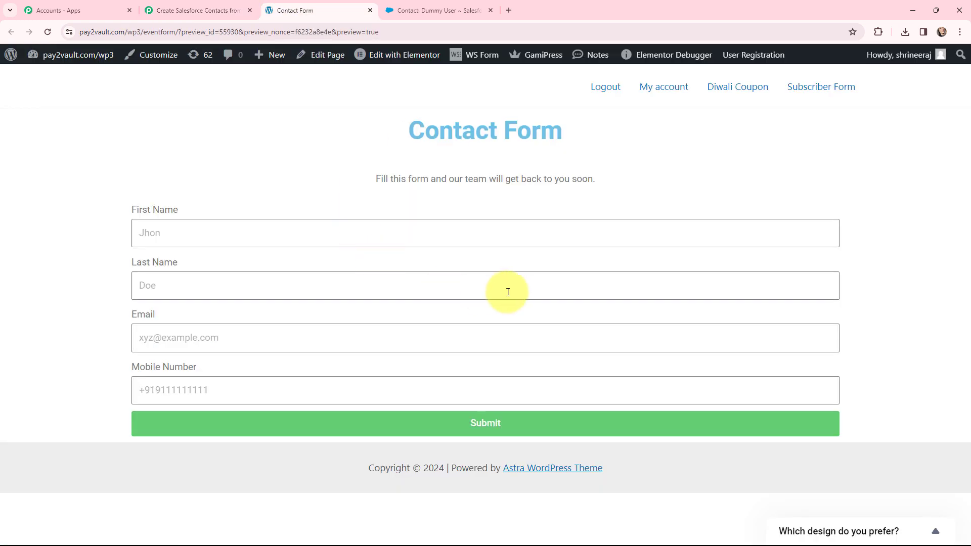
{"action": "left_click", "coordinate": [209, 237]}
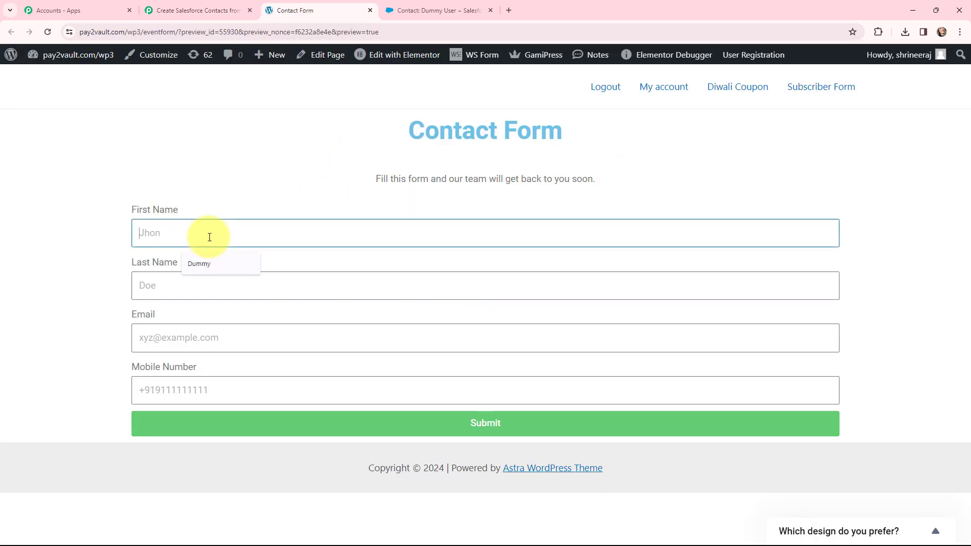
{"action": "type", "text": "Demo"}
{"action": "left_click", "coordinate": [173, 284]}
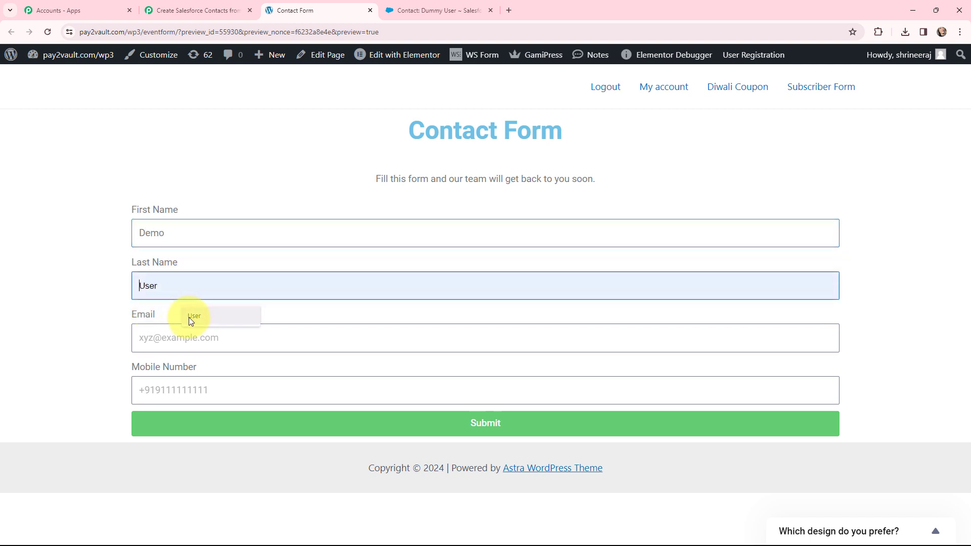
{"action": "left_click", "coordinate": [190, 318]}
{"action": "left_click", "coordinate": [178, 339]}
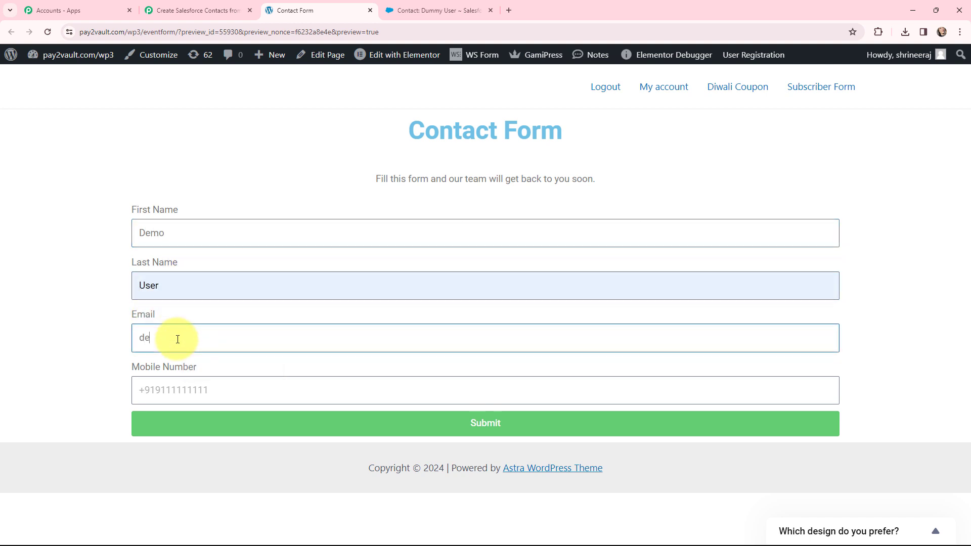
{"action": "left_click", "coordinate": [180, 386]}
{"action": "type", "text": "91"}
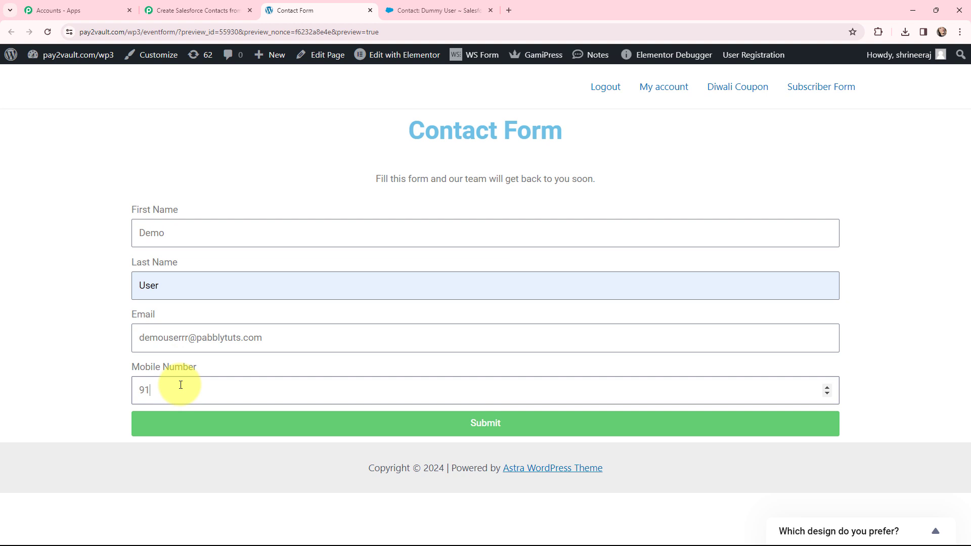
{"action": "type", "text": "919191919"}
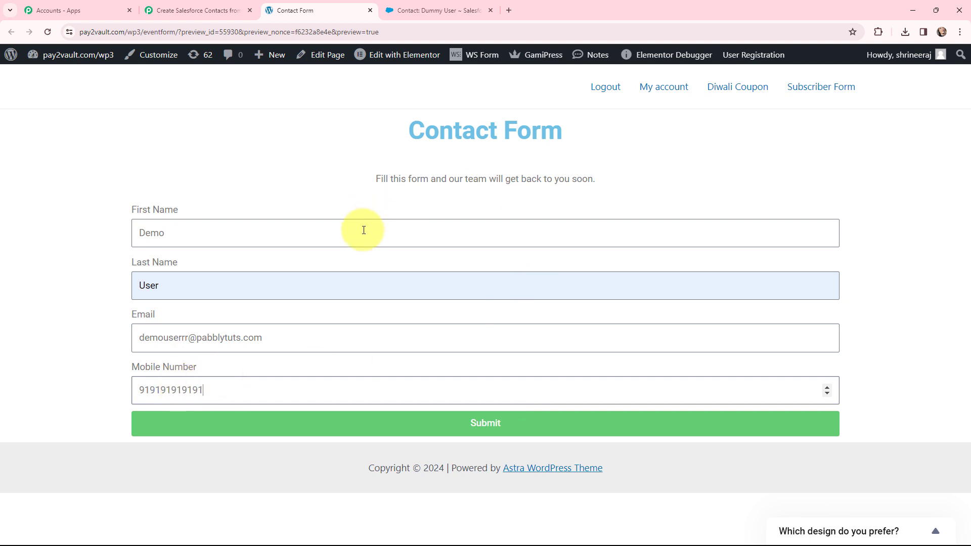
{"action": "left_click", "coordinate": [493, 422]}
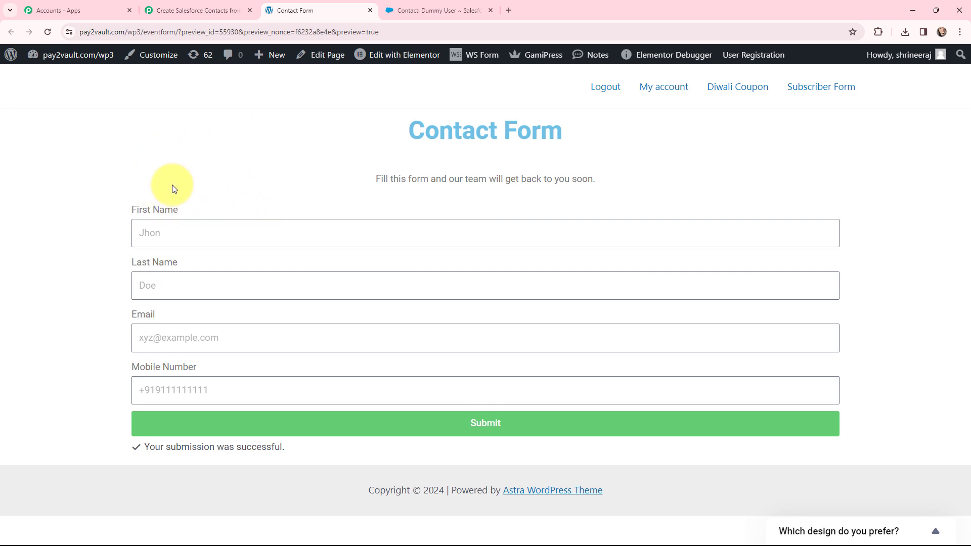
Review the captured webhook response values in the Pabbly trigger step.
{"action": "left_click", "coordinate": [183, 6]}
{"action": "scroll", "coordinate": [395, 162], "scroll_direction": "down", "scroll_amount": 5}
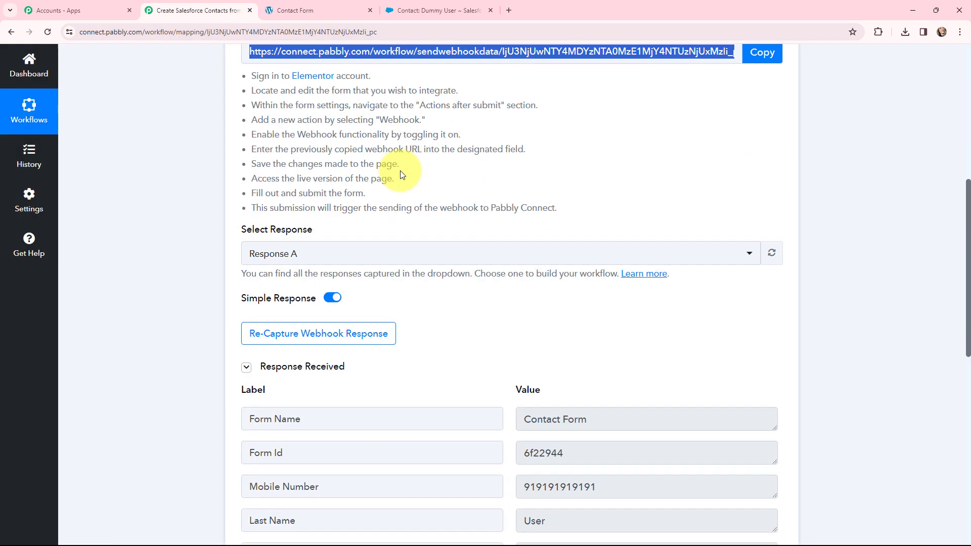
{"action": "scroll", "coordinate": [460, 123], "scroll_direction": "down", "scroll_amount": 2}
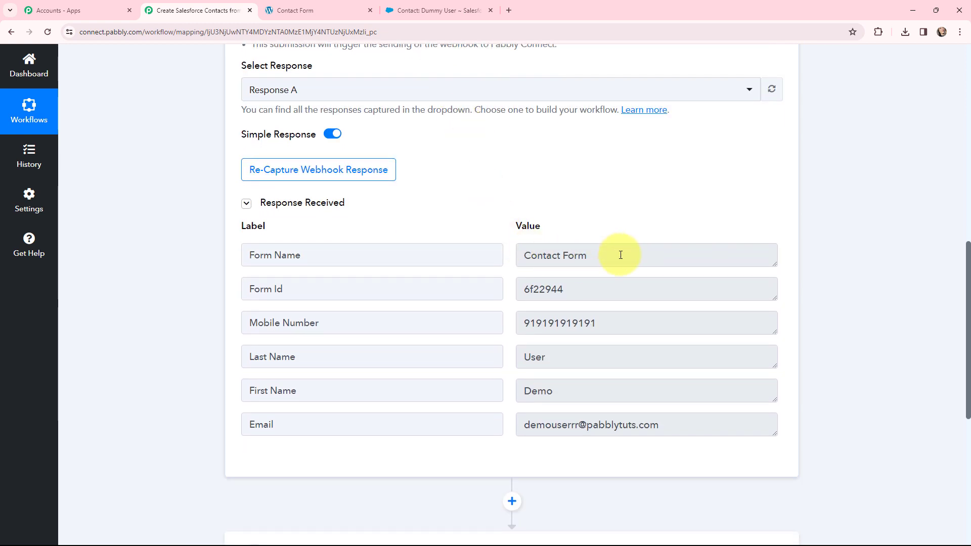
{"action": "left_click_drag", "start_coordinate": [620, 255], "coordinate": [510, 273]}
{"action": "left_click", "coordinate": [566, 291]}
{"action": "left_click_drag", "start_coordinate": [566, 290], "coordinate": [480, 290]}
{"action": "left_click_drag", "start_coordinate": [611, 323], "coordinate": [518, 332]}
{"action": "left_click_drag", "start_coordinate": [574, 361], "coordinate": [502, 361]}
{"action": "left_click_drag", "start_coordinate": [605, 387], "coordinate": [500, 395]}
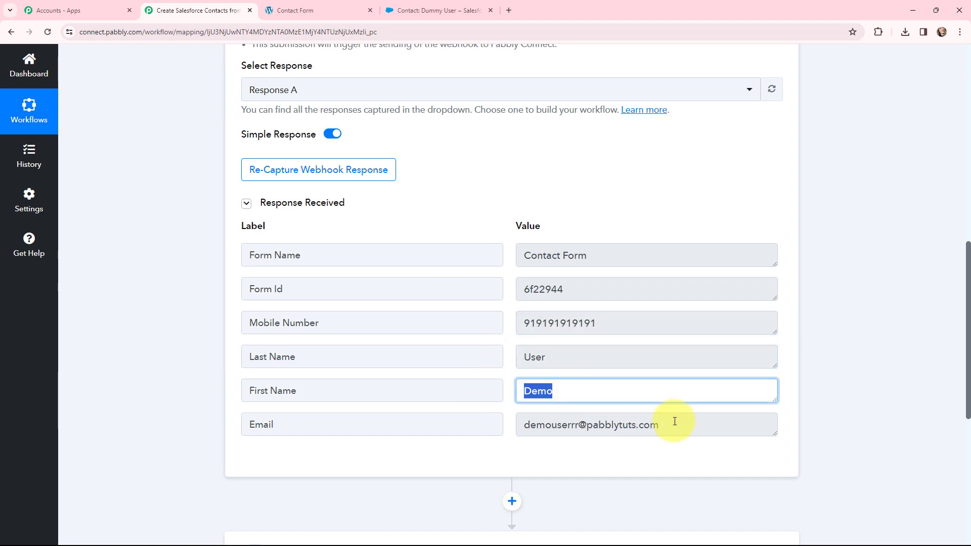
{"action": "left_click_drag", "start_coordinate": [677, 423], "coordinate": [503, 425]}
{"action": "left_click", "coordinate": [508, 407]}
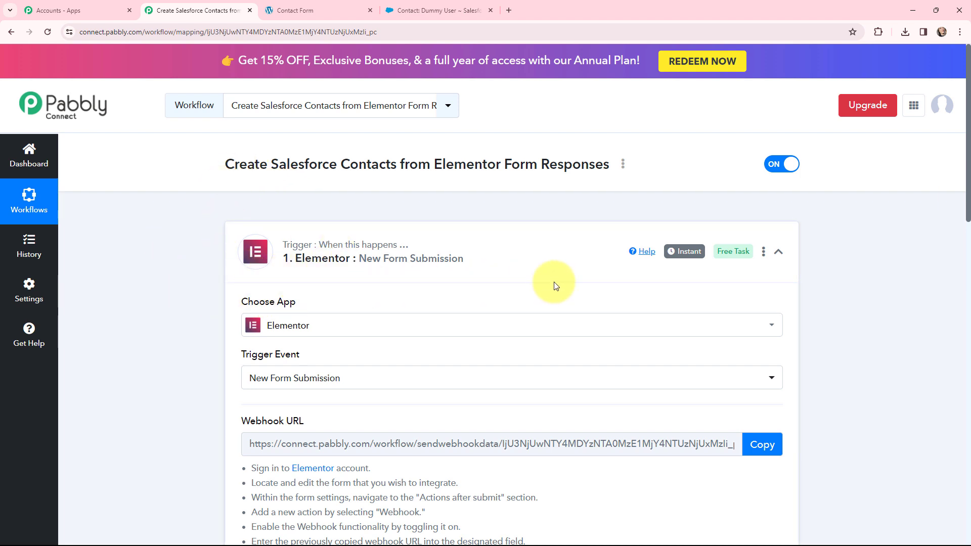
Collapse the trigger step and expand the Salesforce Create Contact action step.
{"action": "mouse_move", "coordinate": [684, 256]}
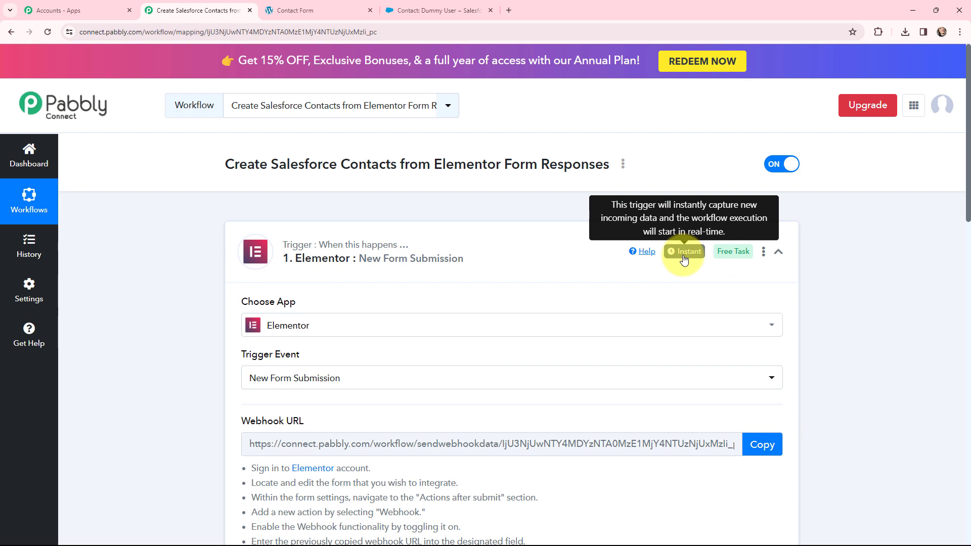
{"action": "left_click", "coordinate": [235, 239]}
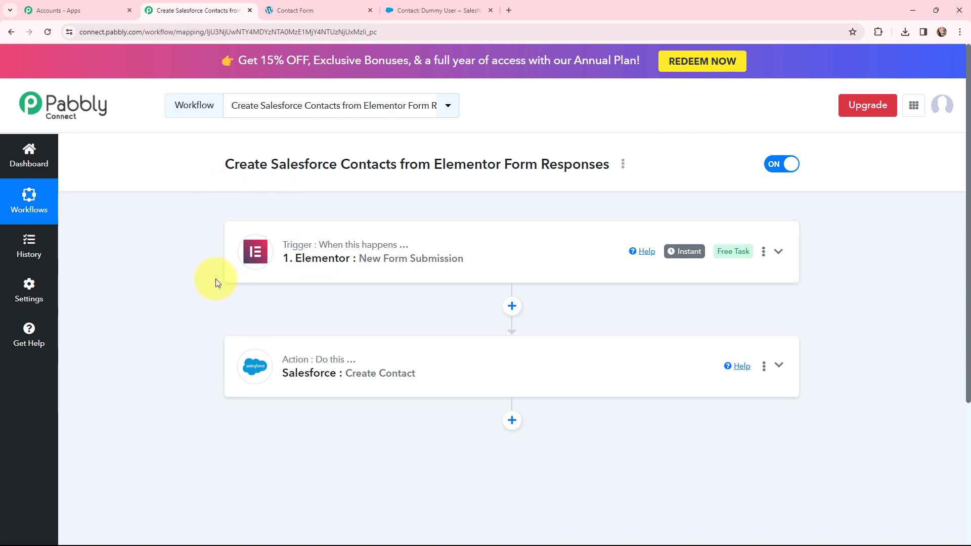
{"action": "left_click", "coordinate": [236, 351]}
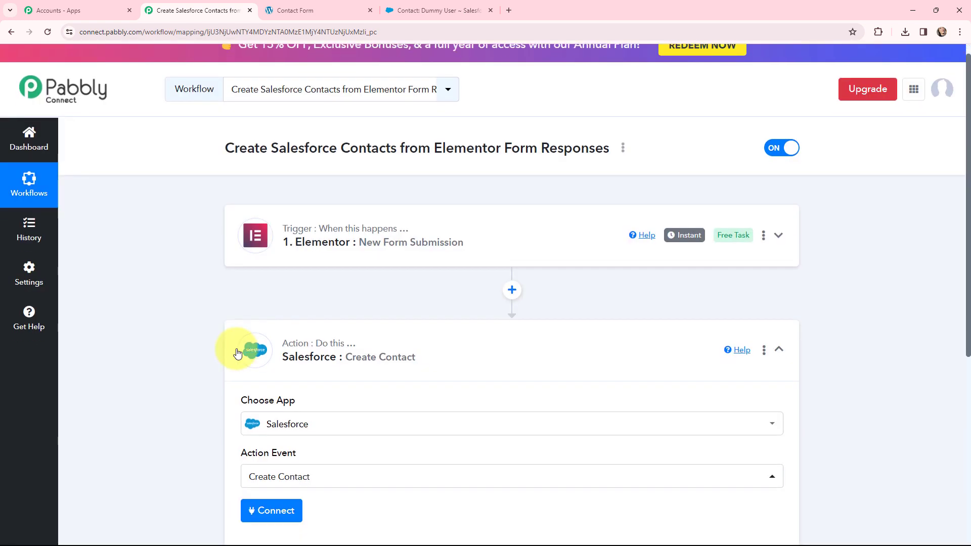
Add a new Salesforce connection and allow Pabbly Connect access to the Salesforce account.
{"action": "scroll", "coordinate": [211, 297], "scroll_direction": "down", "scroll_amount": 3}
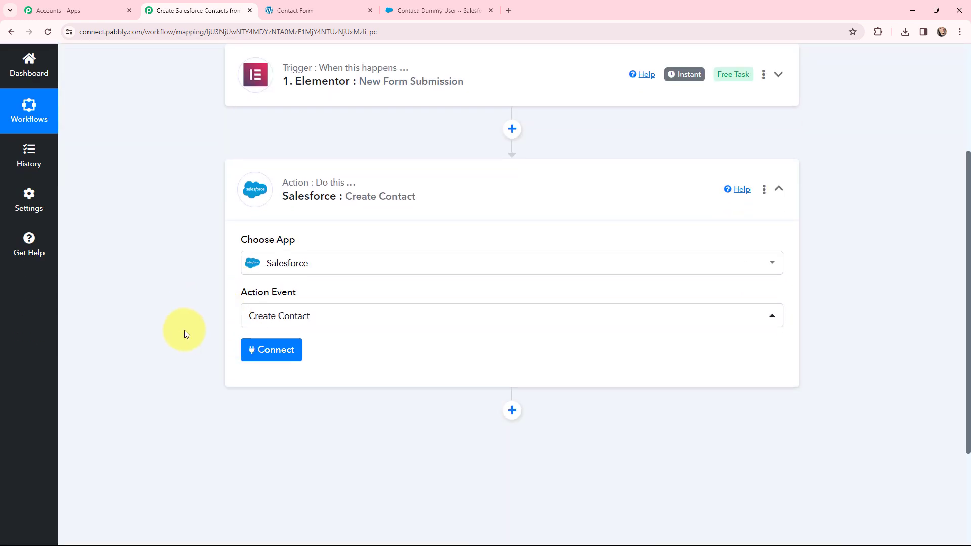
{"action": "left_click", "coordinate": [274, 351]}
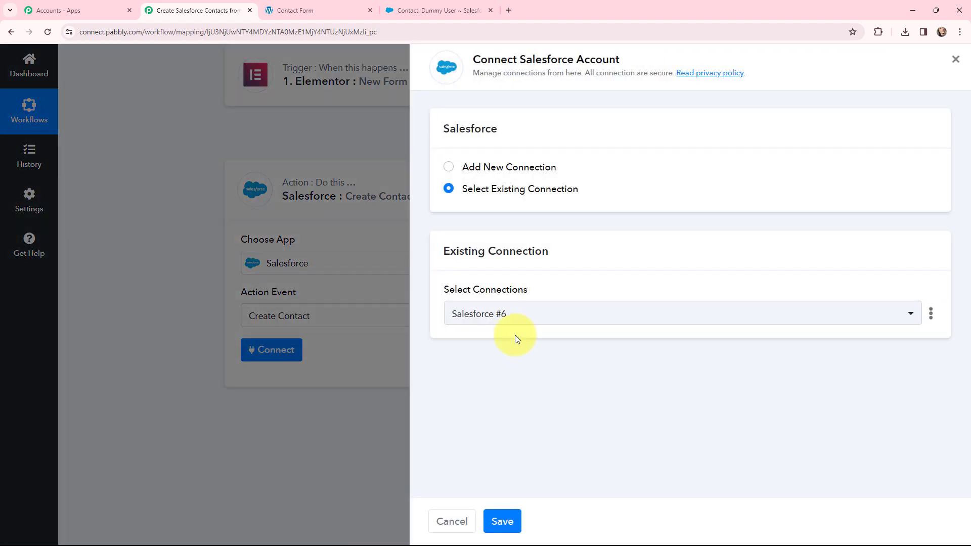
{"action": "left_click", "coordinate": [450, 170]}
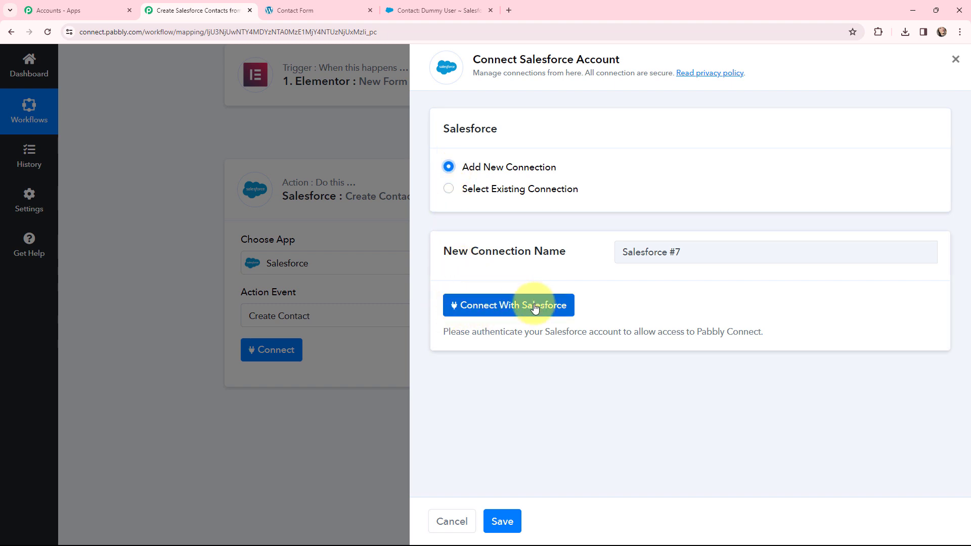
{"action": "left_click", "coordinate": [493, 308]}
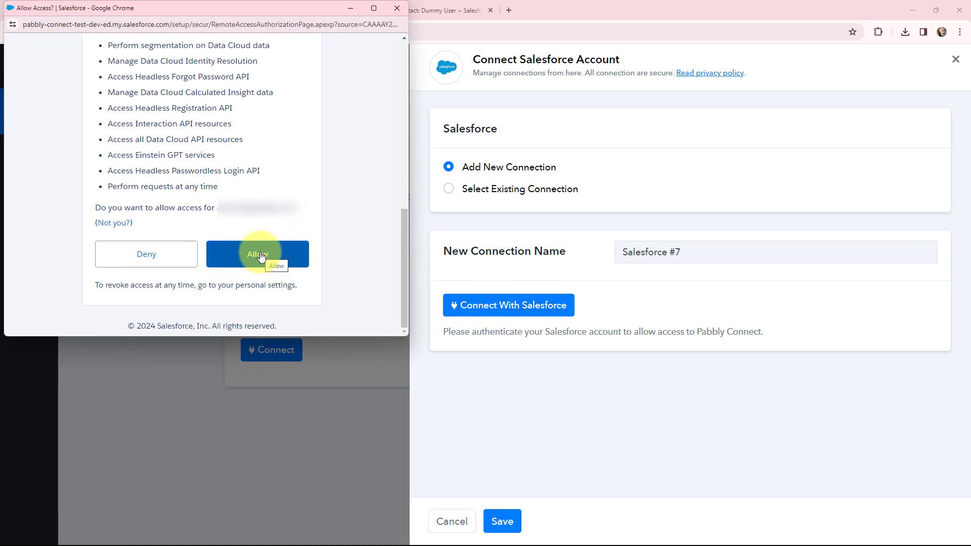
{"action": "left_click", "coordinate": [261, 256]}
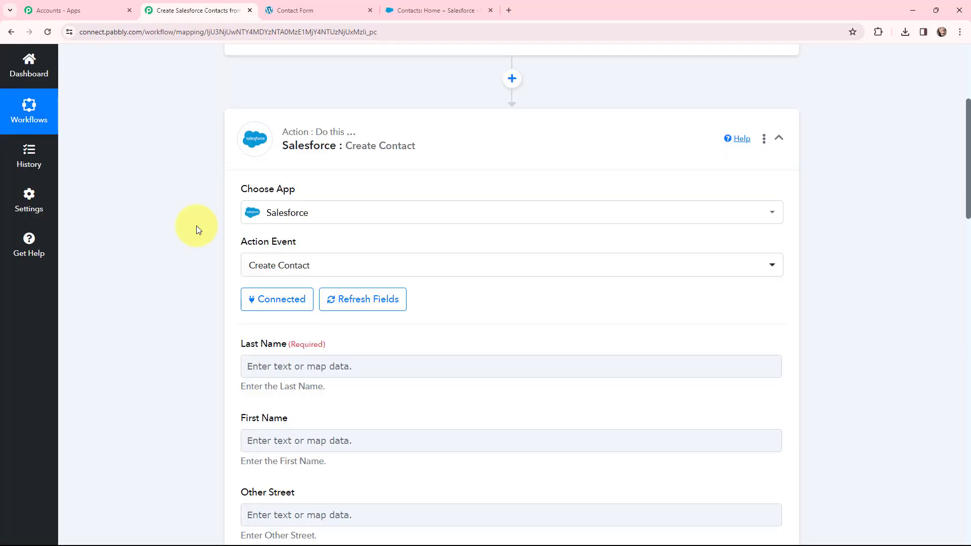
Map the form's Last Name response into the contact's Last Name field.
{"action": "scroll", "coordinate": [197, 225], "scroll_direction": "down", "scroll_amount": 2}
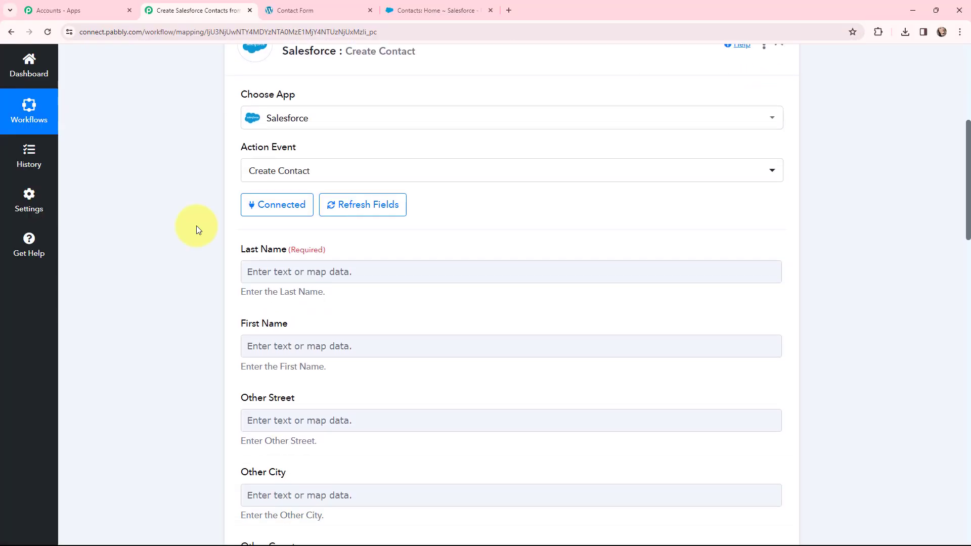
{"action": "scroll", "coordinate": [196, 226], "scroll_direction": "down", "scroll_amount": 2}
{"action": "scroll", "coordinate": [196, 226], "scroll_direction": "up", "scroll_amount": 1}
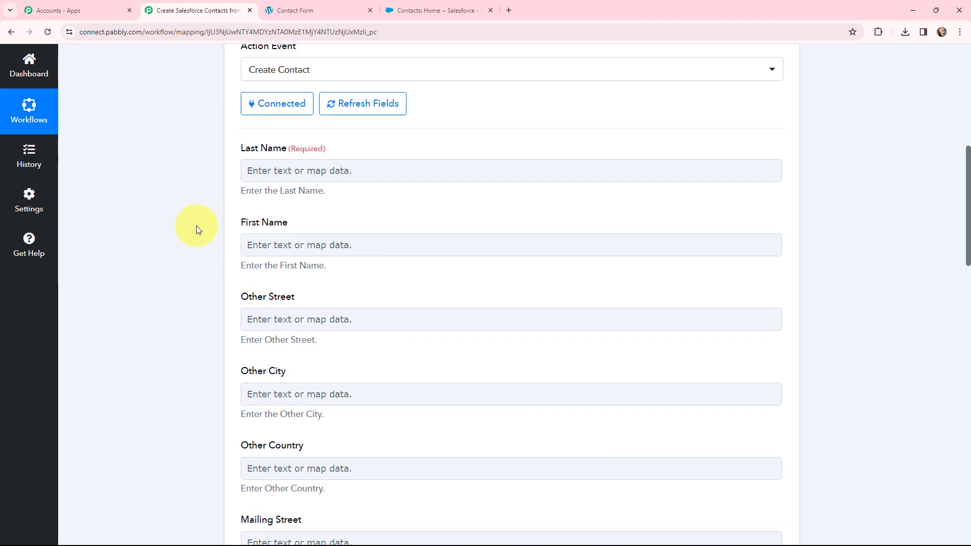
{"action": "left_click", "coordinate": [253, 220]}
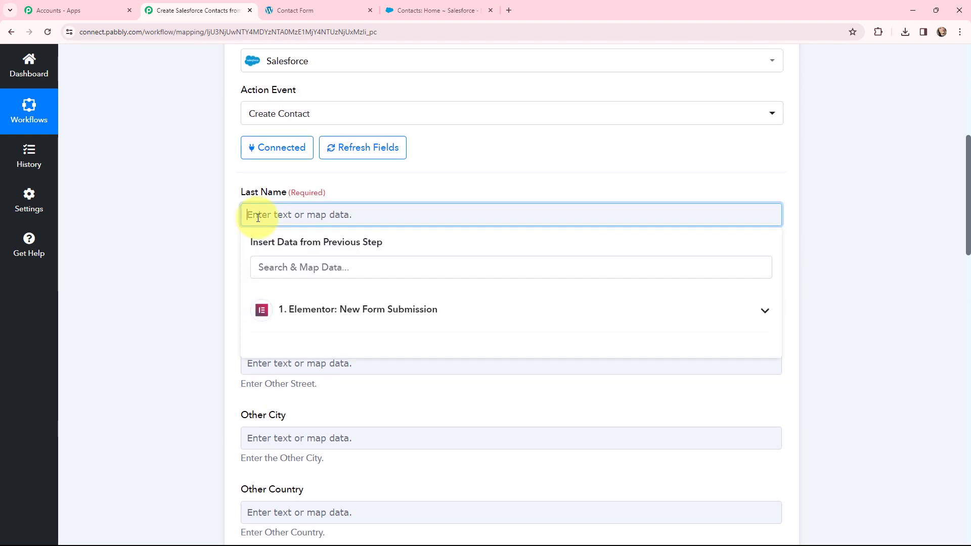
{"action": "left_click", "coordinate": [278, 308]}
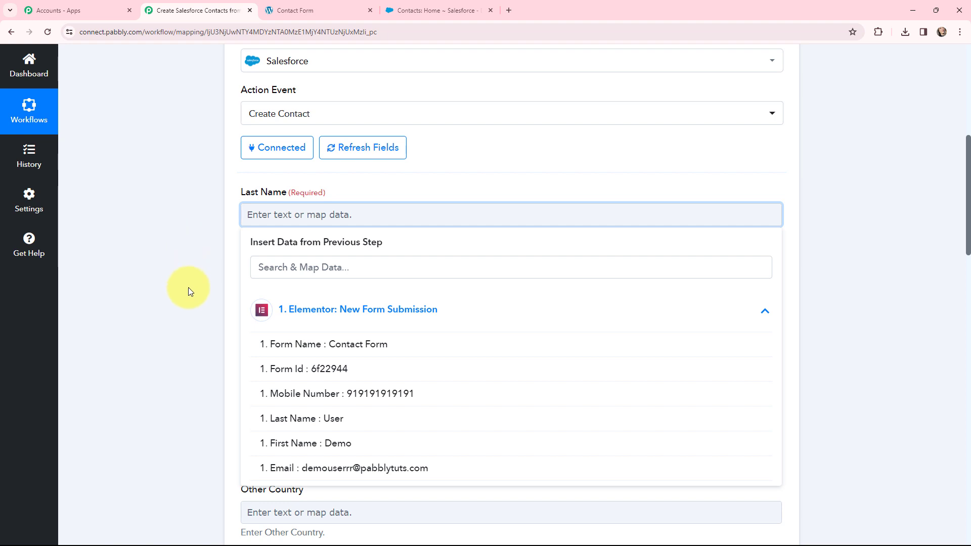
{"action": "left_click", "coordinate": [335, 419]}
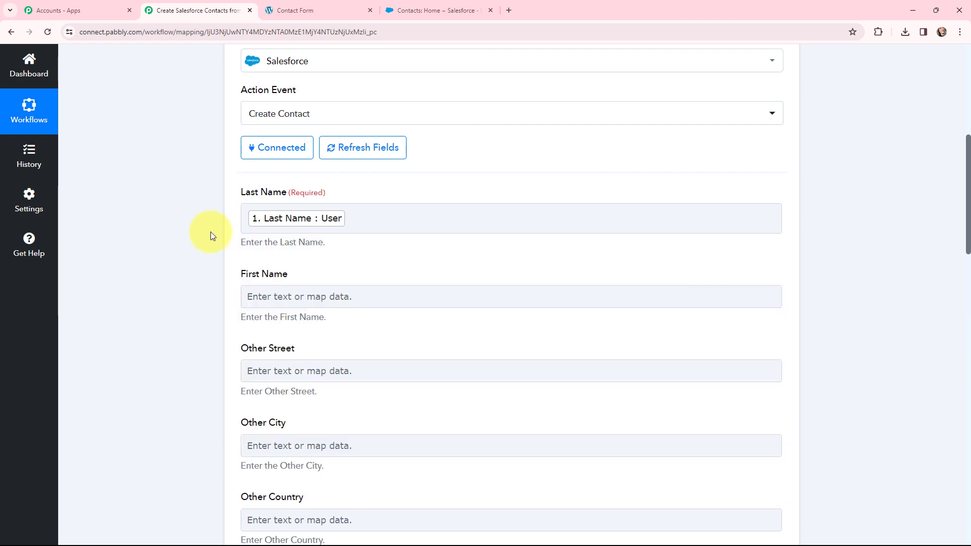
Map the form's First Name response into the contact's First Name field.
{"action": "scroll", "coordinate": [211, 231], "scroll_direction": "down", "scroll_amount": 2}
{"action": "left_click", "coordinate": [269, 197]}
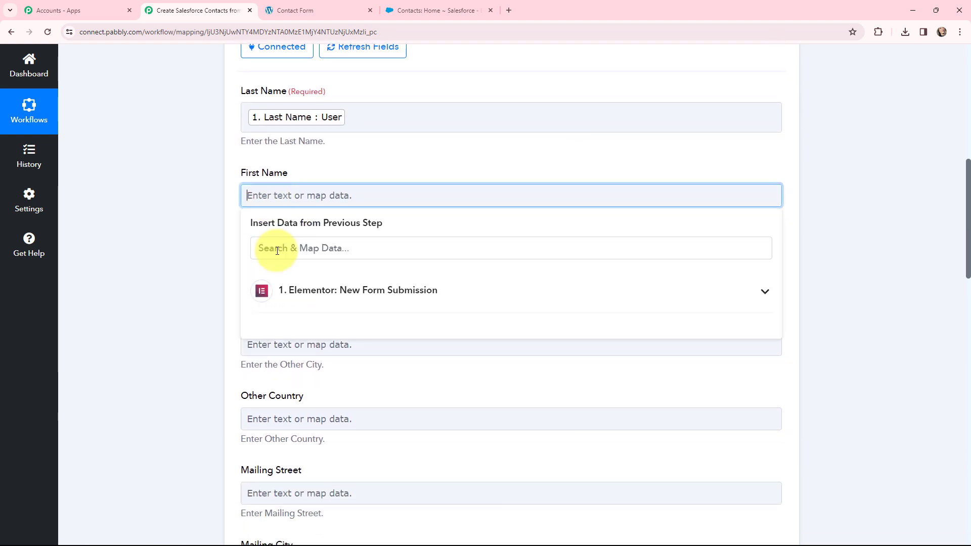
{"action": "left_click", "coordinate": [292, 295]}
{"action": "left_click", "coordinate": [326, 425]}
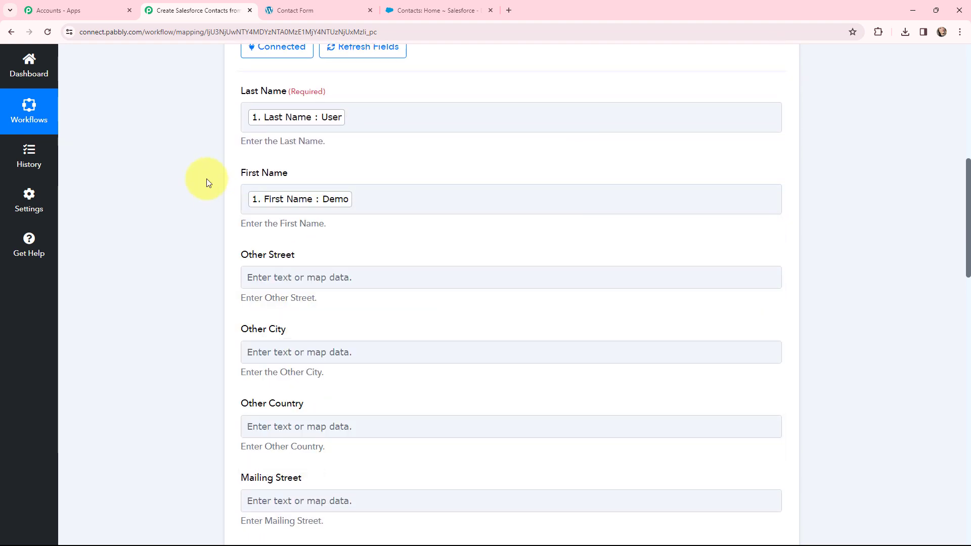
Map the form's Mobile Number response into the contact's Mobile Phone field.
{"action": "scroll", "coordinate": [339, 210], "scroll_direction": "down", "scroll_amount": 7}
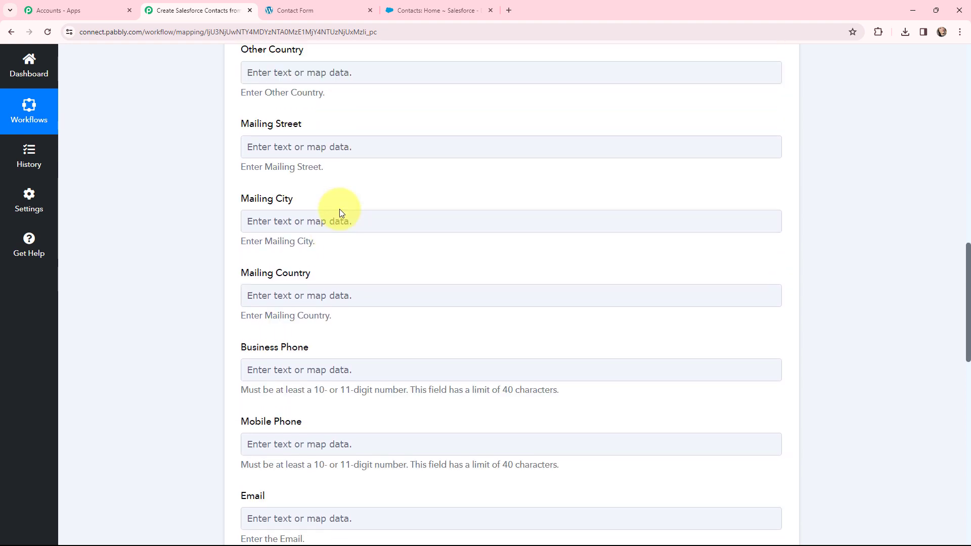
{"action": "scroll", "coordinate": [338, 213], "scroll_direction": "down", "scroll_amount": 5}
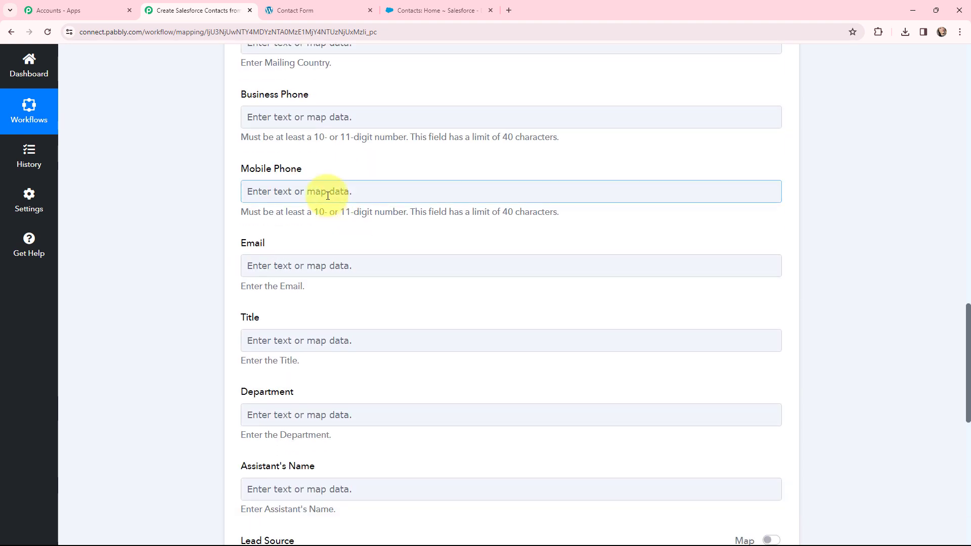
{"action": "left_click", "coordinate": [328, 195]}
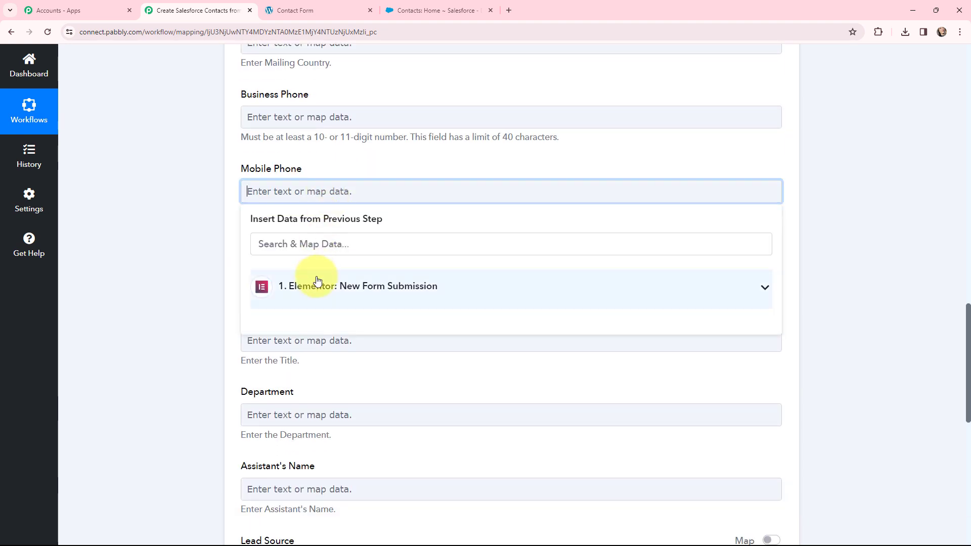
{"action": "left_click", "coordinate": [314, 282]}
{"action": "left_click", "coordinate": [381, 375]}
{"action": "left_click", "coordinate": [211, 238]}
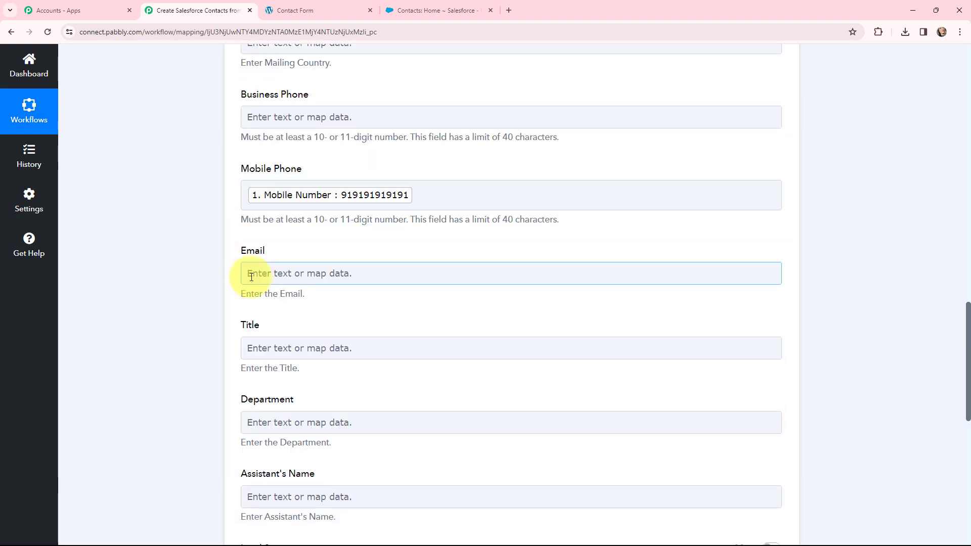
Map the form's Email response into the contact's Email field.
{"action": "left_click", "coordinate": [253, 273]}
{"action": "left_click", "coordinate": [303, 370]}
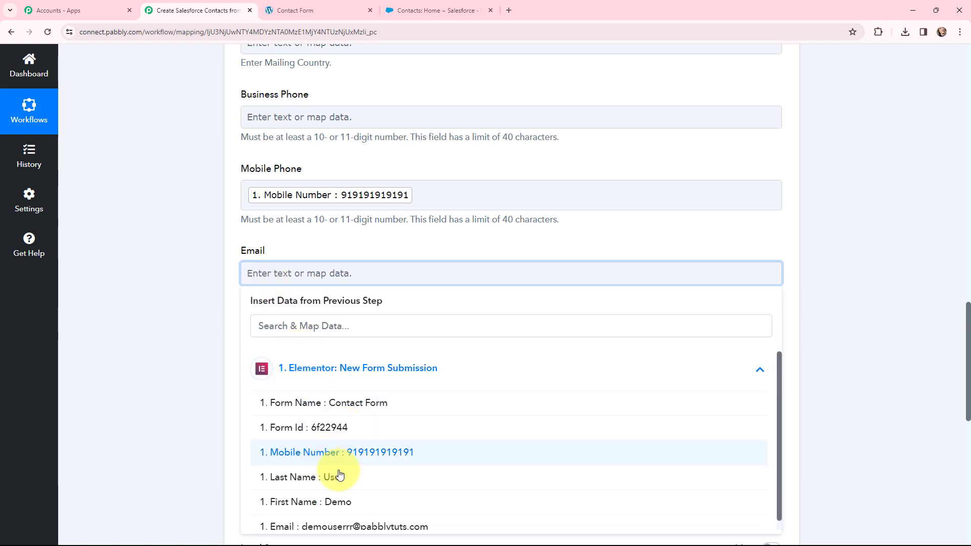
{"action": "left_click", "coordinate": [404, 527]}
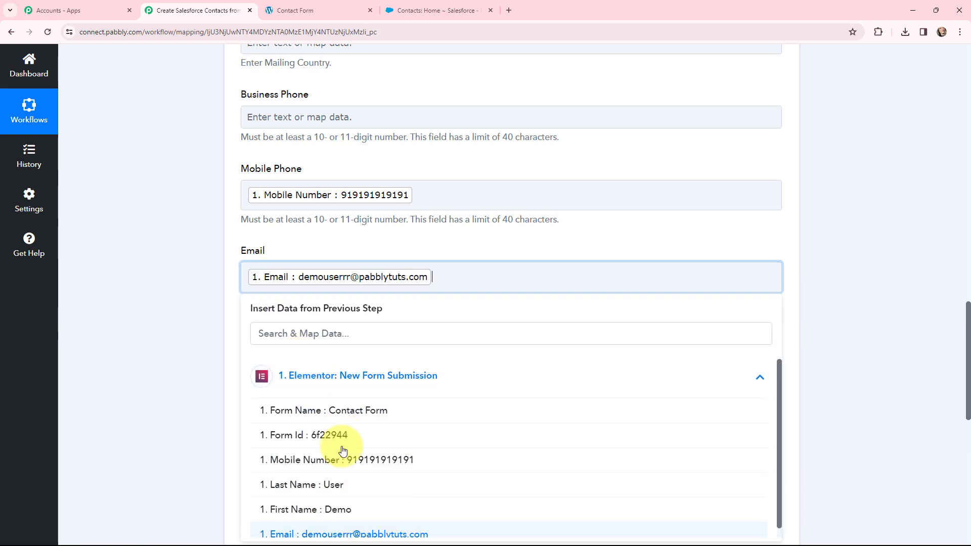
{"action": "left_click", "coordinate": [186, 238]}
Review the mapped fields of the Create Contact action form.
{"action": "scroll", "coordinate": [187, 238], "scroll_direction": "up", "scroll_amount": 10}
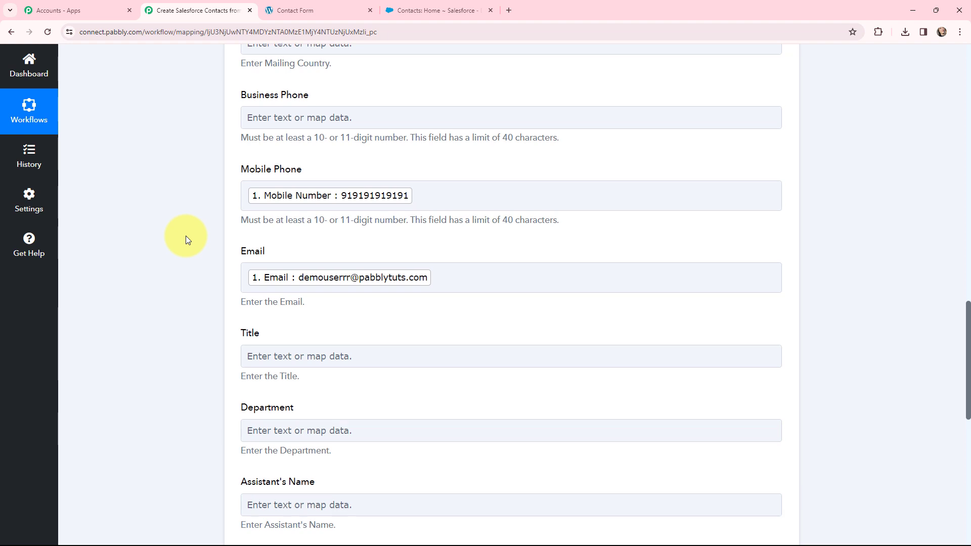
{"action": "scroll", "coordinate": [186, 238], "scroll_direction": "up", "scroll_amount": 3}
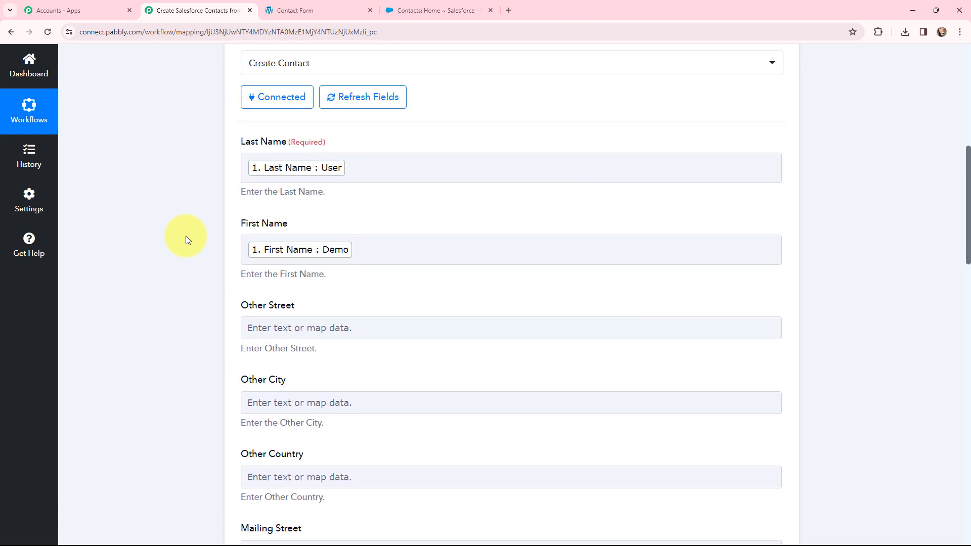
{"action": "scroll", "coordinate": [187, 235], "scroll_direction": "down", "scroll_amount": 6}
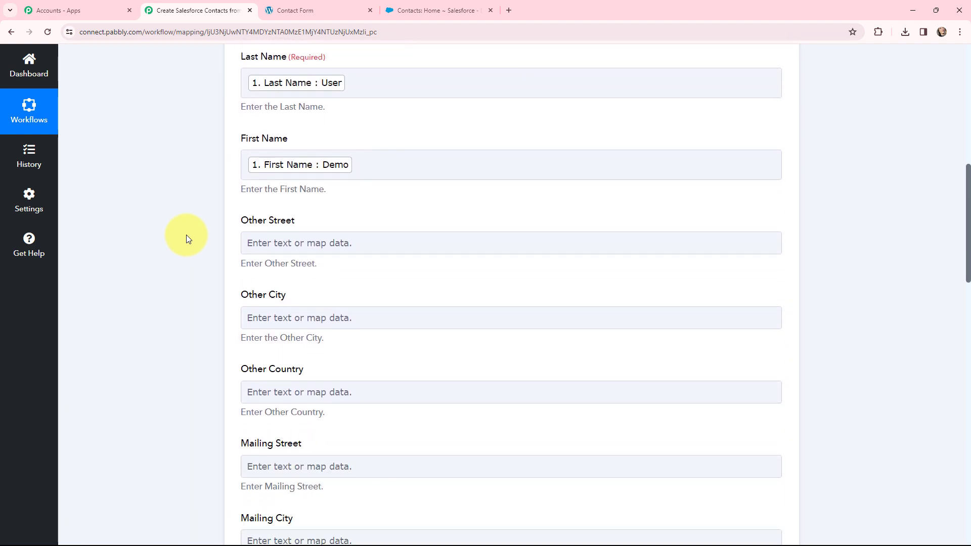
{"action": "scroll", "coordinate": [186, 235], "scroll_direction": "down", "scroll_amount": 3}
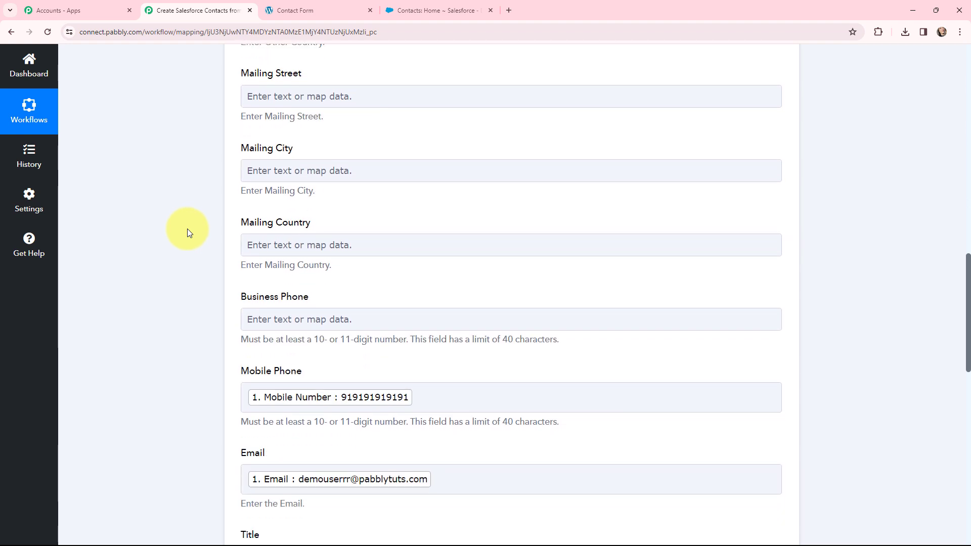
{"action": "scroll", "coordinate": [189, 208], "scroll_direction": "down", "scroll_amount": 3}
{"action": "scroll", "coordinate": [189, 208], "scroll_direction": "up", "scroll_amount": 1}
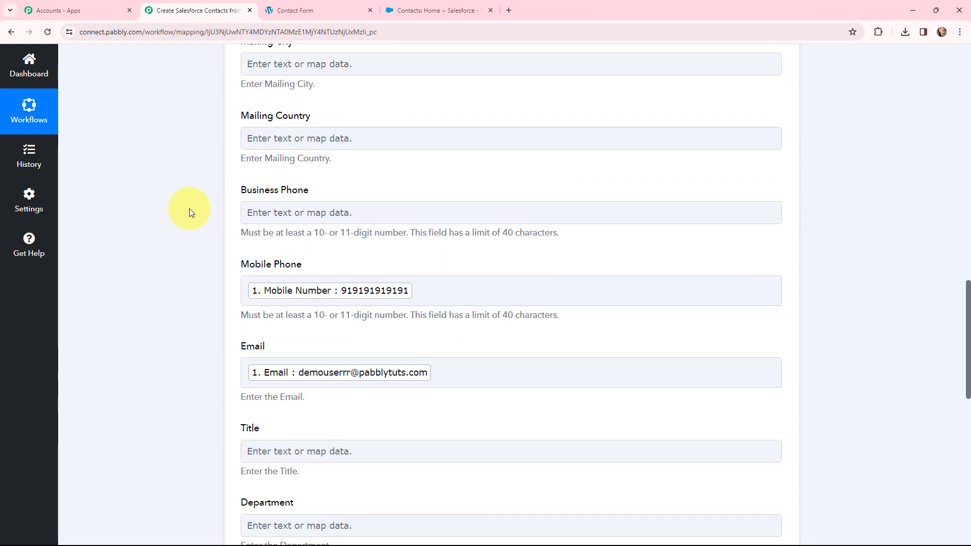
{"action": "scroll", "coordinate": [189, 209], "scroll_direction": "up", "scroll_amount": 1}
{"action": "scroll", "coordinate": [189, 209], "scroll_direction": "down", "scroll_amount": 2}
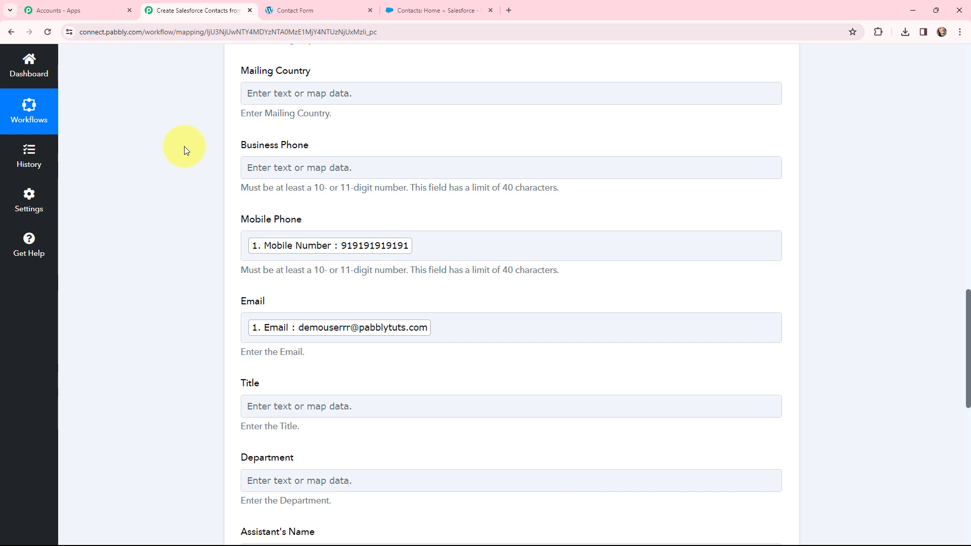
{"action": "scroll", "coordinate": [184, 147], "scroll_direction": "down", "scroll_amount": 4}
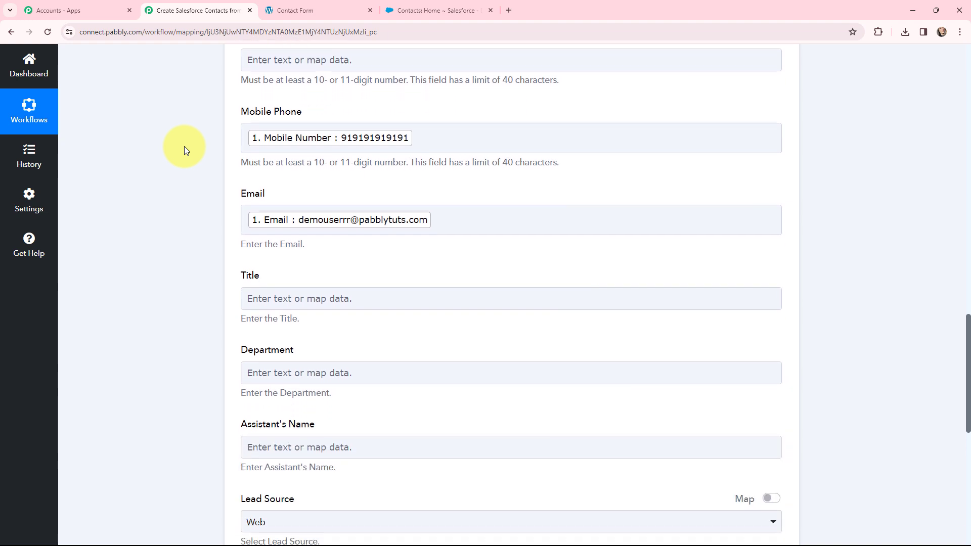
{"action": "scroll", "coordinate": [184, 146], "scroll_direction": "down", "scroll_amount": 1}
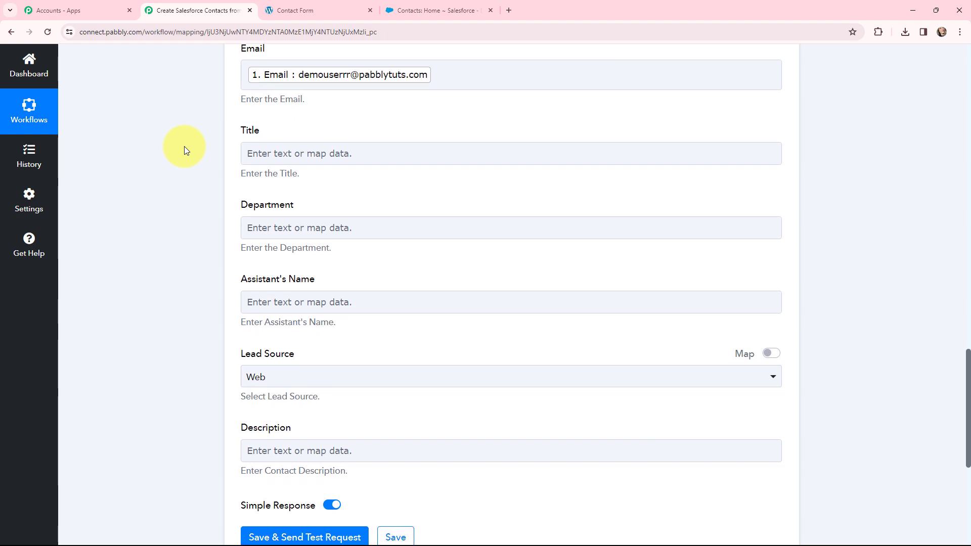
{"action": "scroll", "coordinate": [184, 147], "scroll_direction": "down", "scroll_amount": 2}
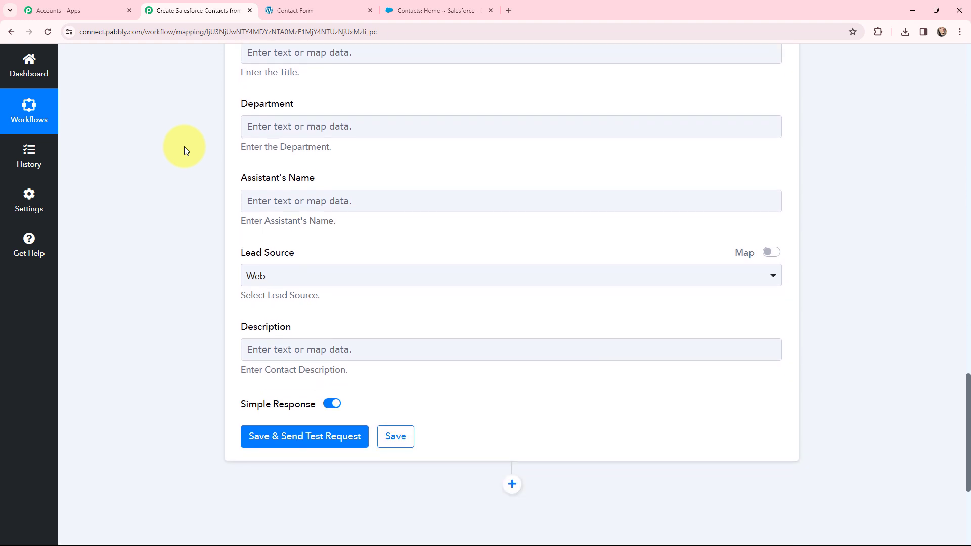
{"action": "left_click", "coordinate": [300, 280]}
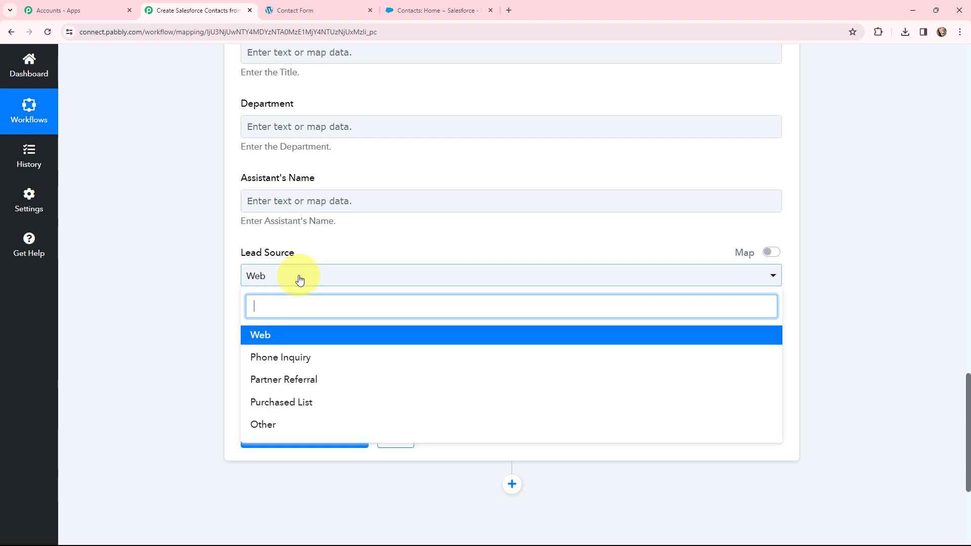
{"action": "left_click", "coordinate": [383, 247]}
{"action": "left_click", "coordinate": [772, 253]}
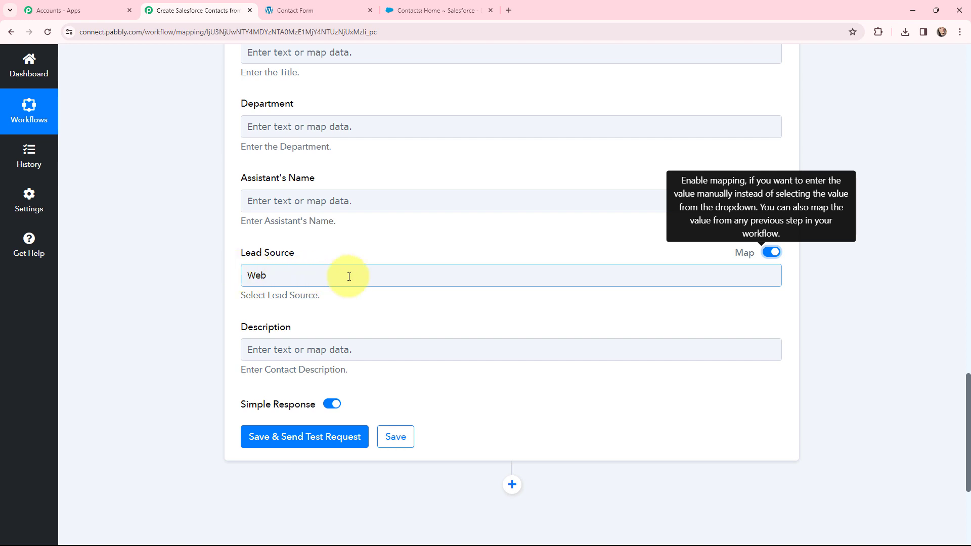
{"action": "left_click", "coordinate": [773, 254]}
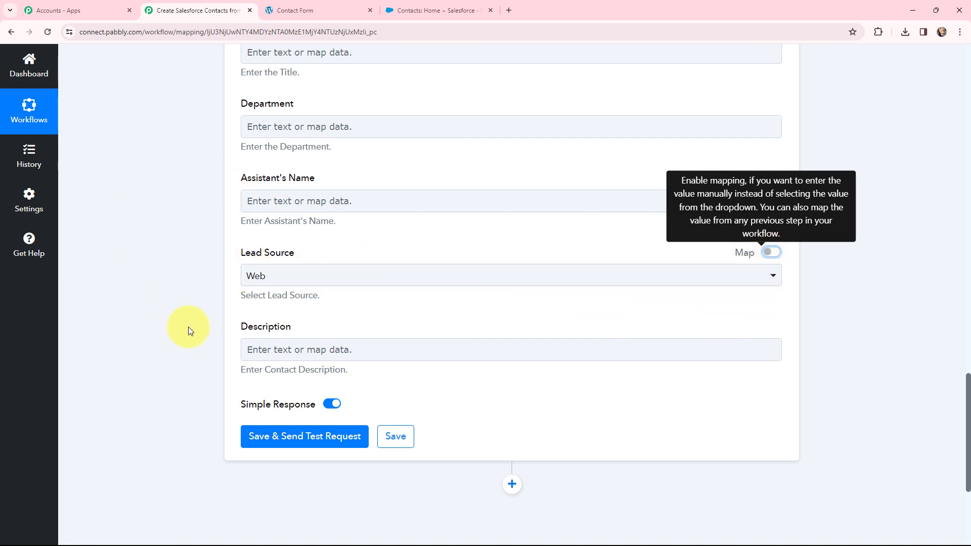
Save the action and send a test request to Salesforce.
{"action": "scroll", "coordinate": [210, 275], "scroll_direction": "down", "scroll_amount": 2}
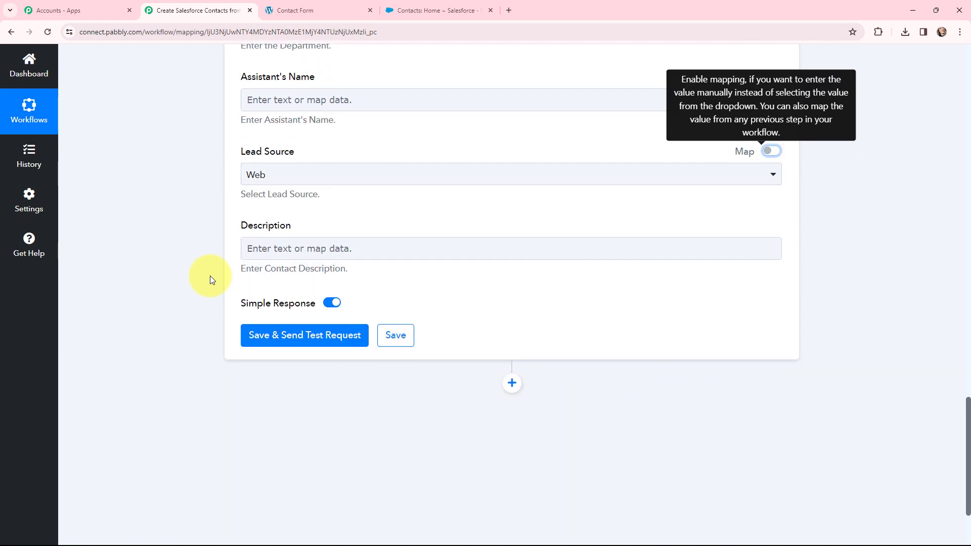
{"action": "left_click", "coordinate": [287, 338]}
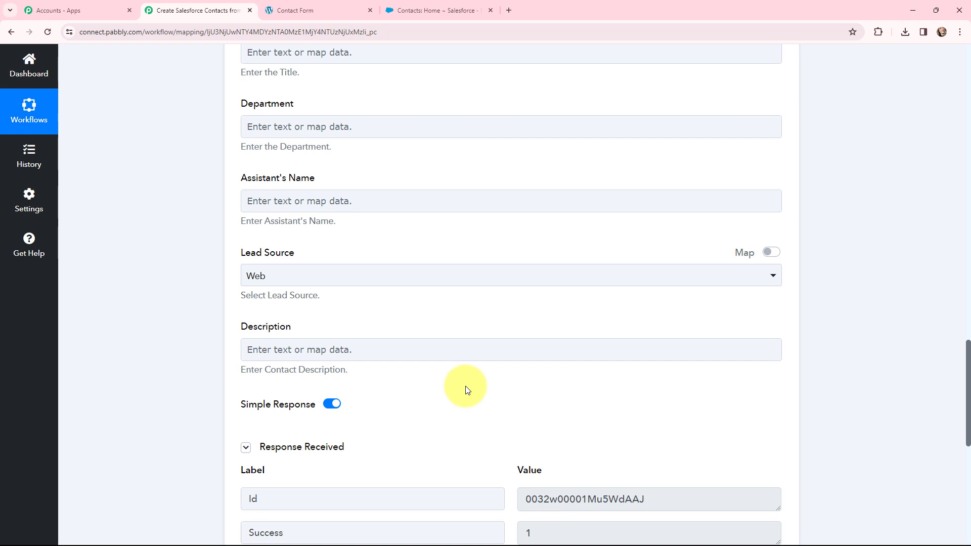
Switch to Salesforce, refresh the Contacts home page and open the newly created contact.
{"action": "left_click", "coordinate": [397, 9]}
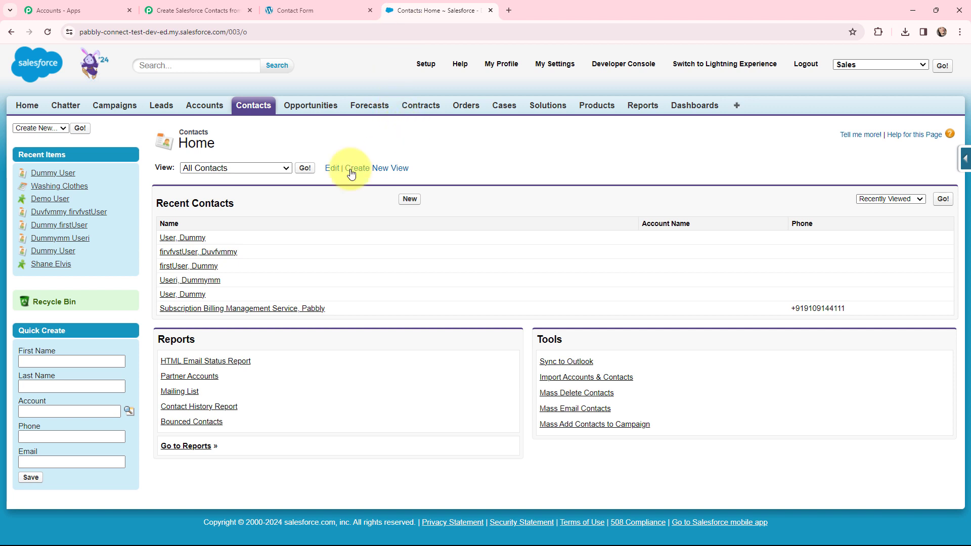
{"action": "left_click", "coordinate": [48, 32]}
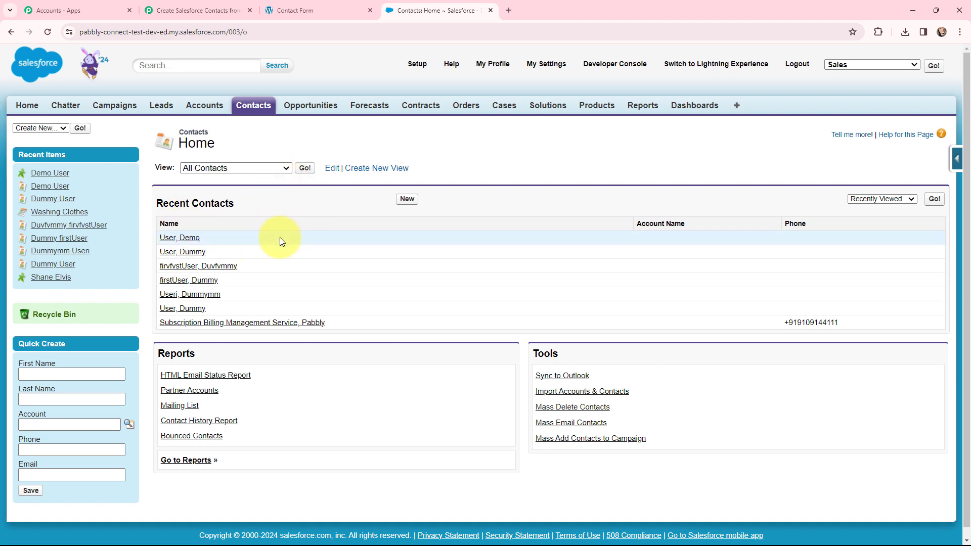
{"action": "left_click", "coordinate": [185, 240]}
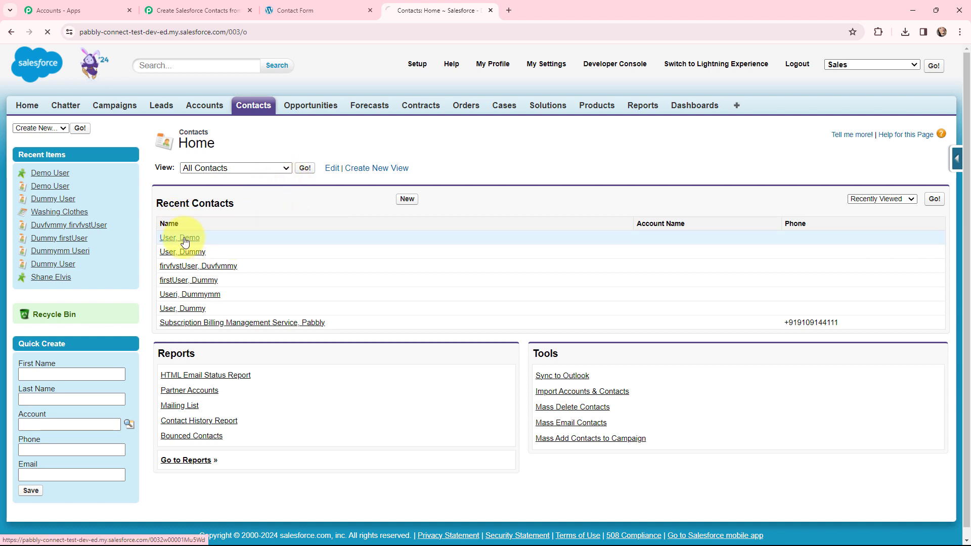